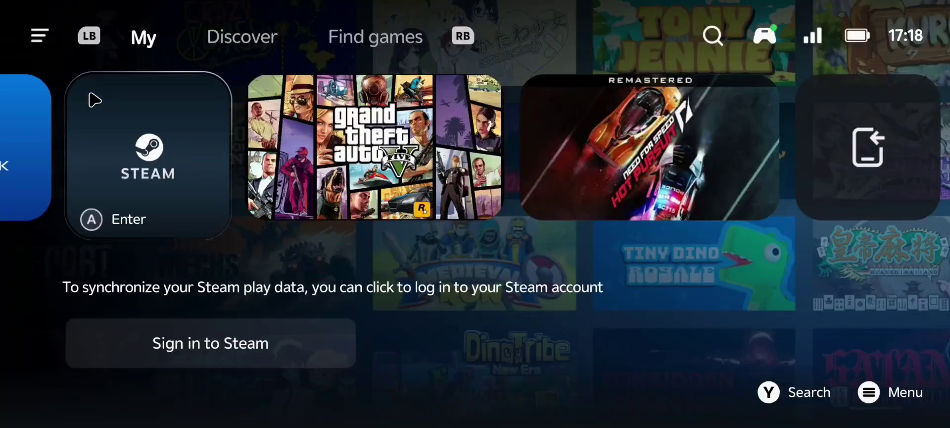
Scroll the My library carousel across until the Import Games tile is focused.
{"action": "left_click_drag", "start_coordinate": [888, 170], "coordinate": [495, 171]}
{"action": "left_click", "coordinate": [495, 170]}
{"action": "left_click", "coordinate": [399, 165]}
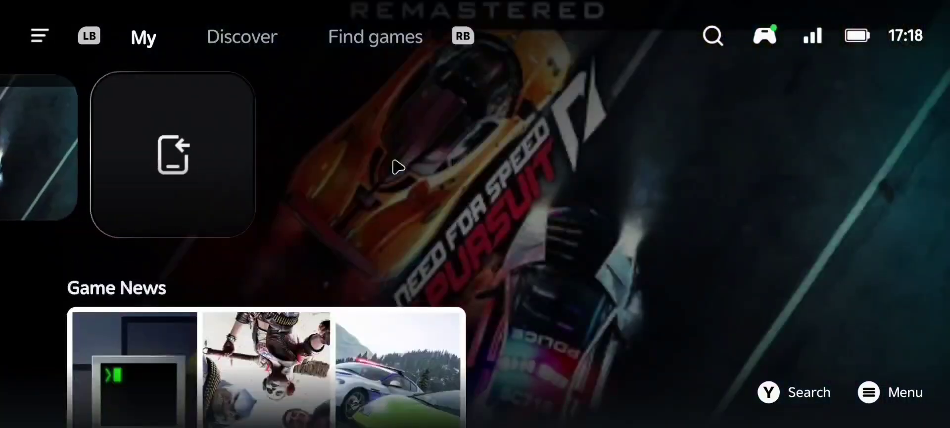
Import Download > Pc games > Pro Evolution Soccer 2016 > setup.exe into the library as a PC game.
{"action": "left_click", "coordinate": [141, 198]}
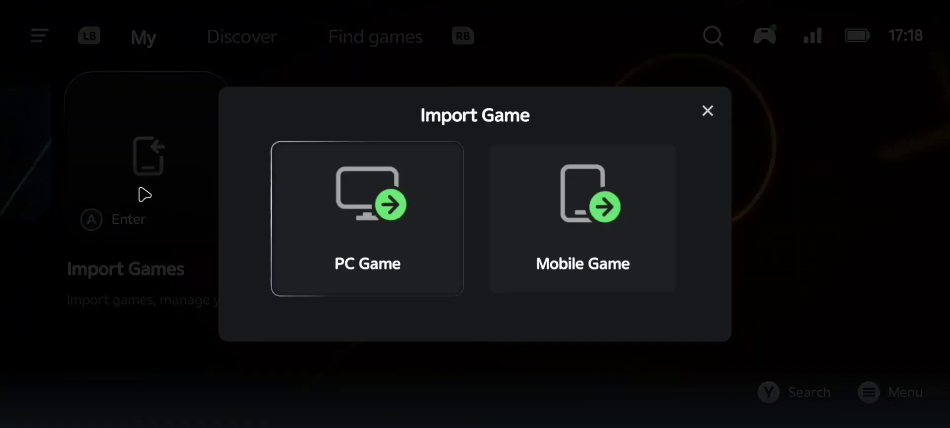
{"action": "left_click", "coordinate": [307, 248]}
{"action": "left_click", "coordinate": [642, 347]}
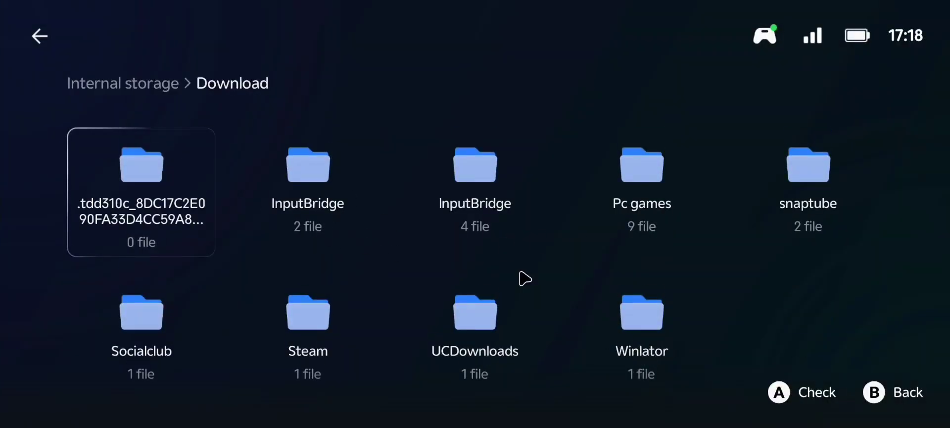
{"action": "left_click", "coordinate": [631, 202]}
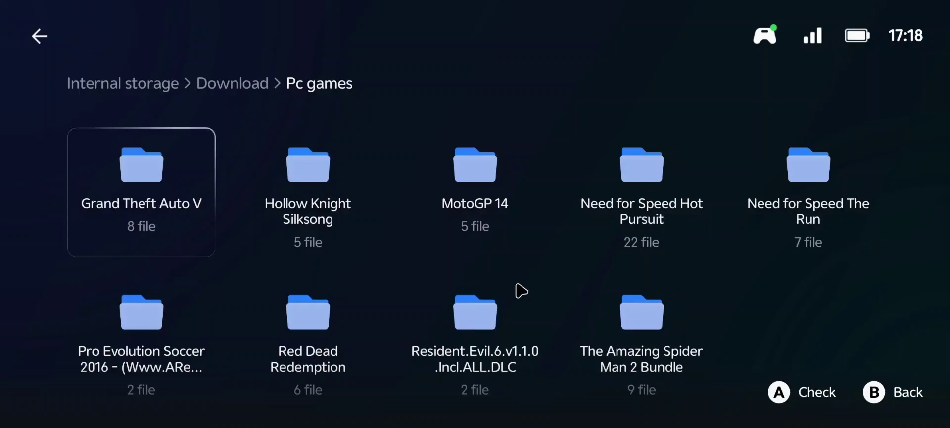
{"action": "left_click", "coordinate": [156, 321]}
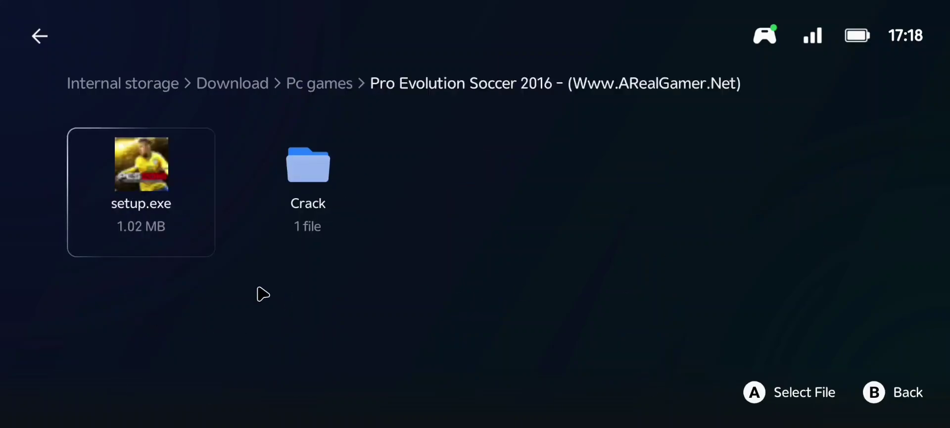
{"action": "left_click", "coordinate": [156, 168]}
{"action": "left_click", "coordinate": [593, 346]}
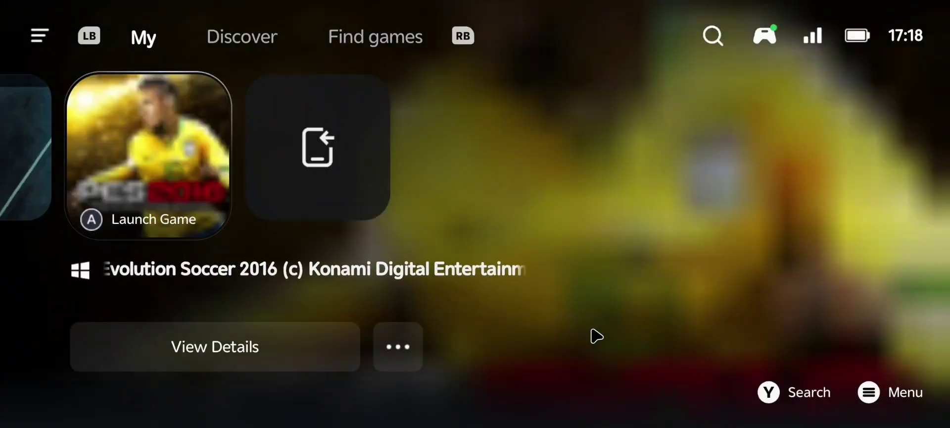
{"action": "left_click", "coordinate": [162, 150]}
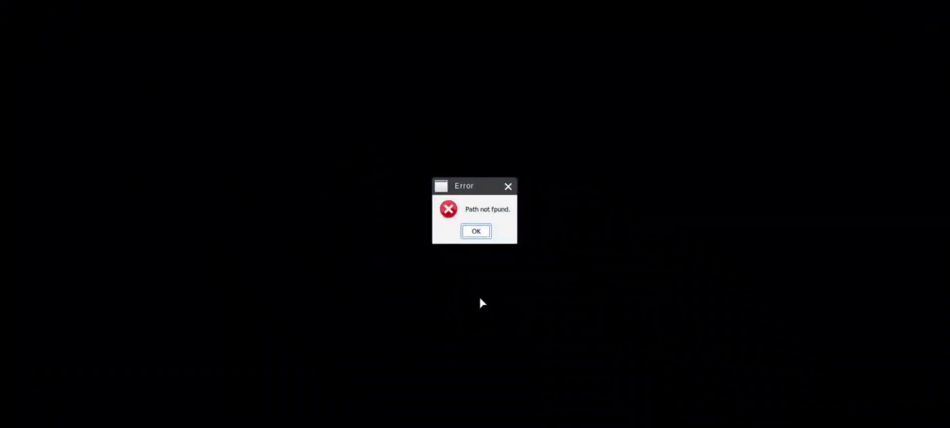
{"action": "left_click", "coordinate": [483, 232]}
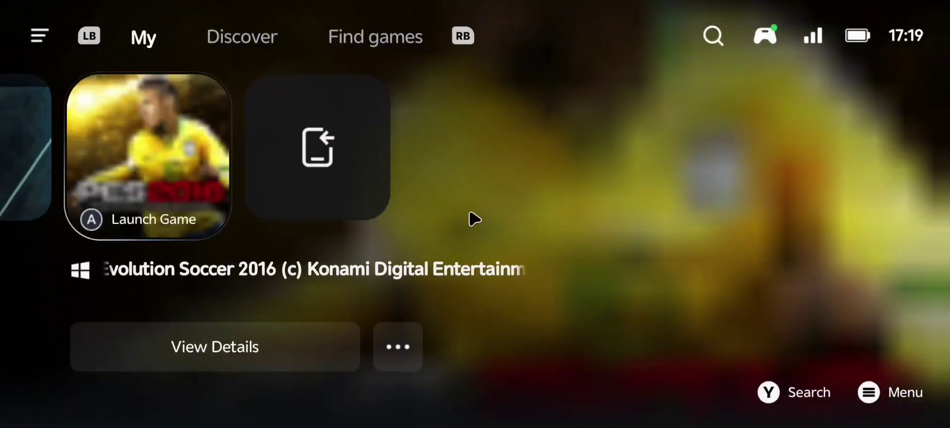
Enter the game's container desktop from PC Game Settings and launch its file manager.
{"action": "left_click", "coordinate": [415, 348]}
{"action": "left_click", "coordinate": [448, 255]}
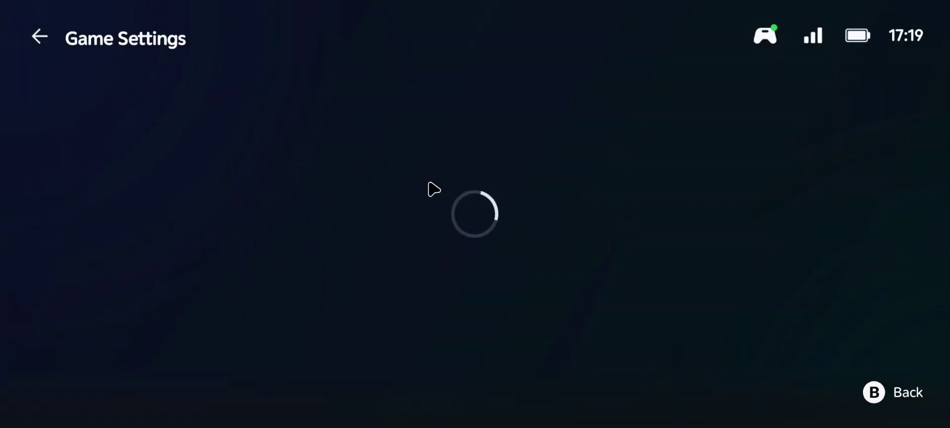
{"action": "left_click", "coordinate": [551, 100]}
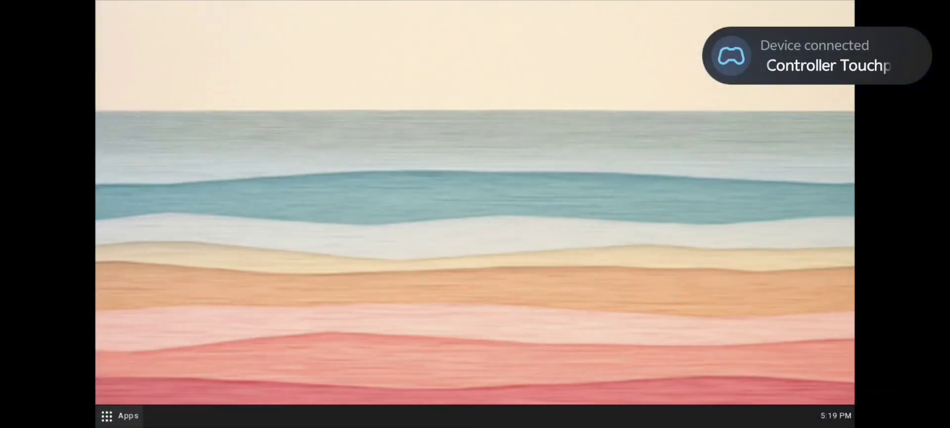
{"action": "left_click", "coordinate": [118, 416]}
{"action": "left_click", "coordinate": [234, 179]}
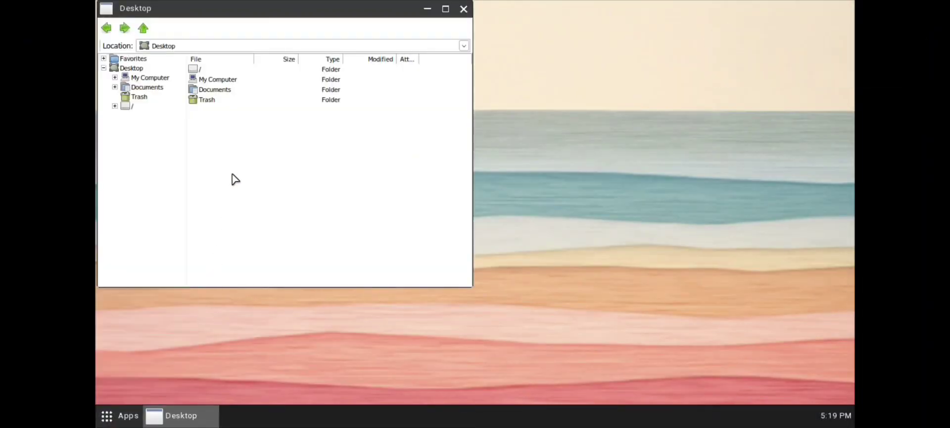
Expand My Computer in the file manager's folder tree and show the (C:) drive's contents.
{"action": "double_click", "coordinate": [215, 89]}
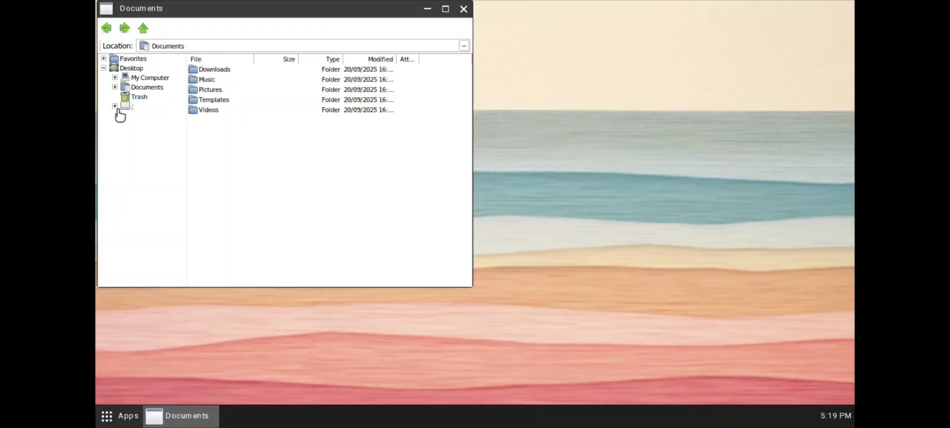
{"action": "left_click", "coordinate": [120, 108]}
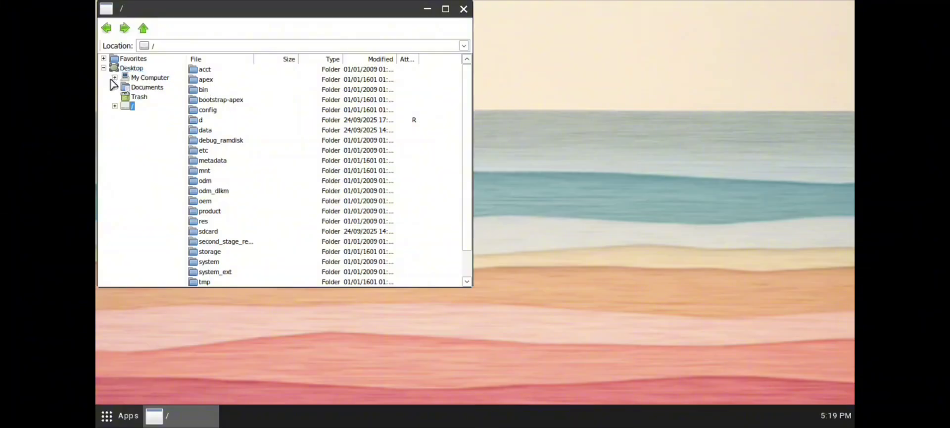
{"action": "left_click", "coordinate": [115, 78]}
{"action": "left_click", "coordinate": [103, 68]}
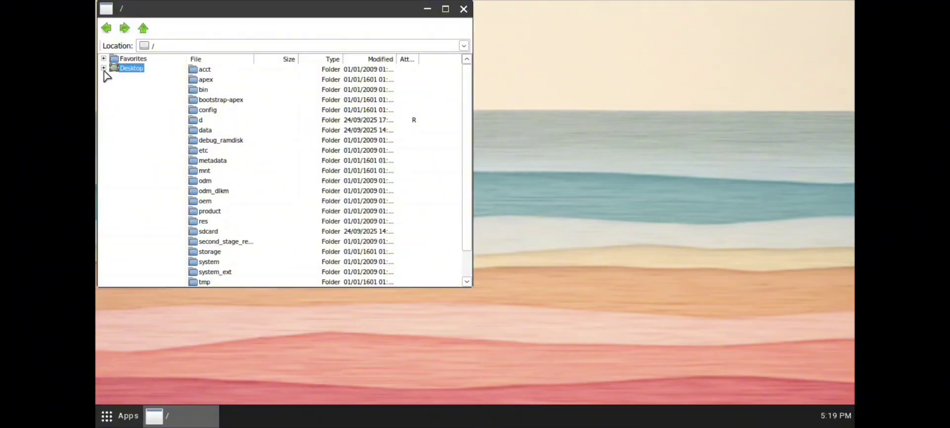
{"action": "left_click", "coordinate": [103, 68]}
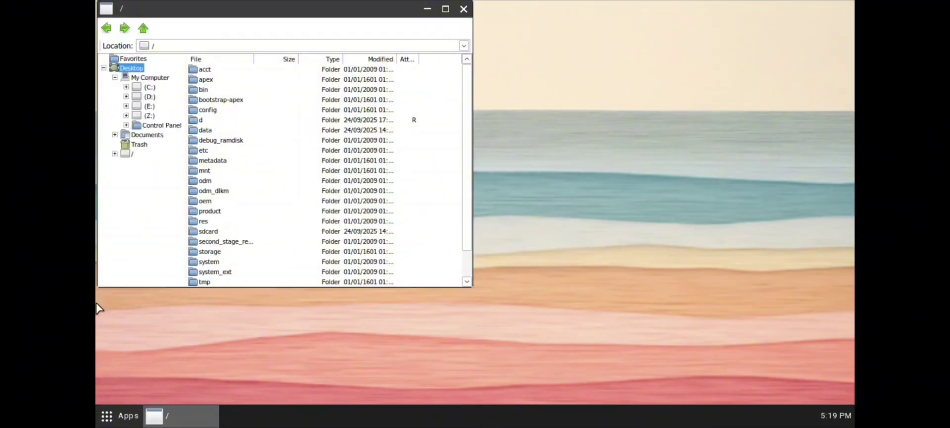
{"action": "left_click", "coordinate": [390, 90]}
{"action": "left_click", "coordinate": [104, 68]}
{"action": "left_click", "coordinate": [104, 67]}
{"action": "left_click", "coordinate": [103, 68]}
{"action": "left_click", "coordinate": [103, 67]}
{"action": "left_click", "coordinate": [142, 87]}
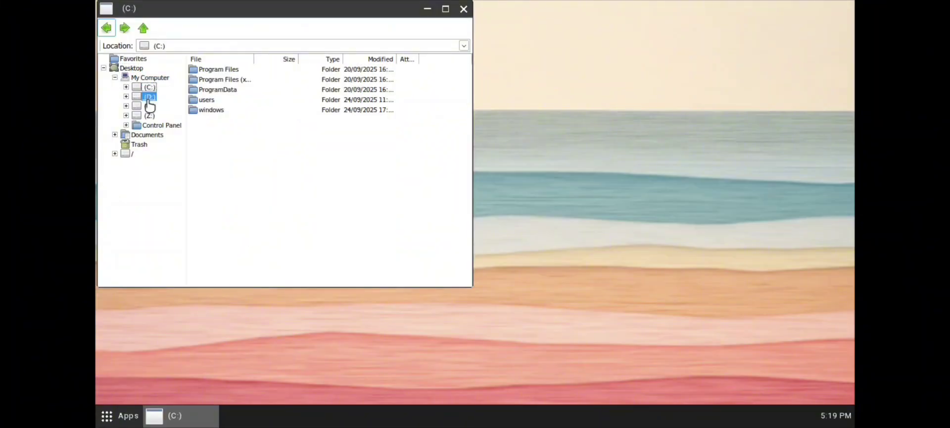
Open drive D: and then its Pc games folder in the container file manager.
{"action": "double_click", "coordinate": [149, 97]}
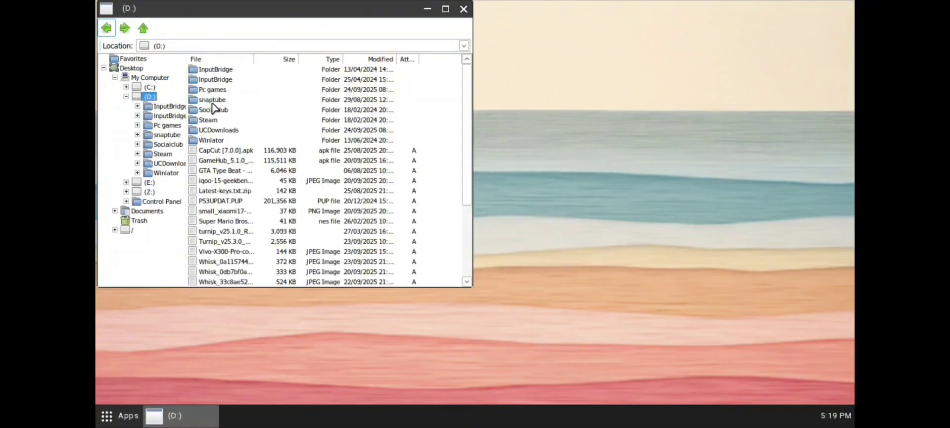
{"action": "scroll", "coordinate": [236, 164], "scroll_direction": "down", "scroll_amount": 2}
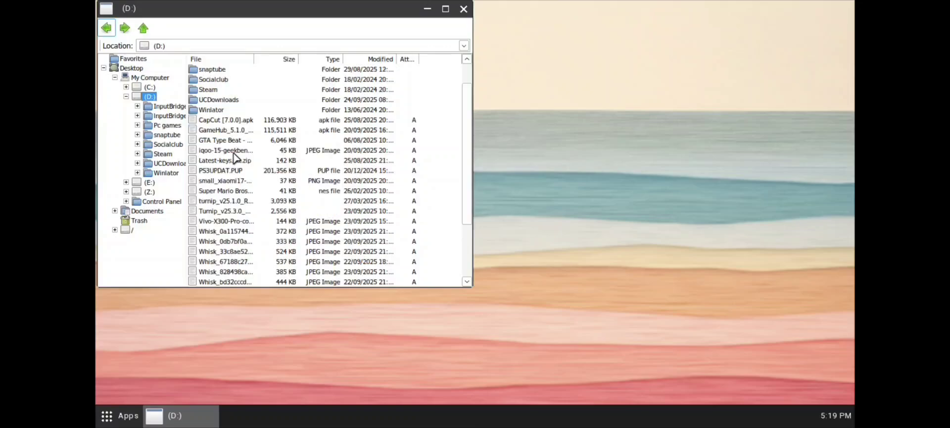
{"action": "scroll", "coordinate": [214, 121], "scroll_direction": "up", "scroll_amount": 2}
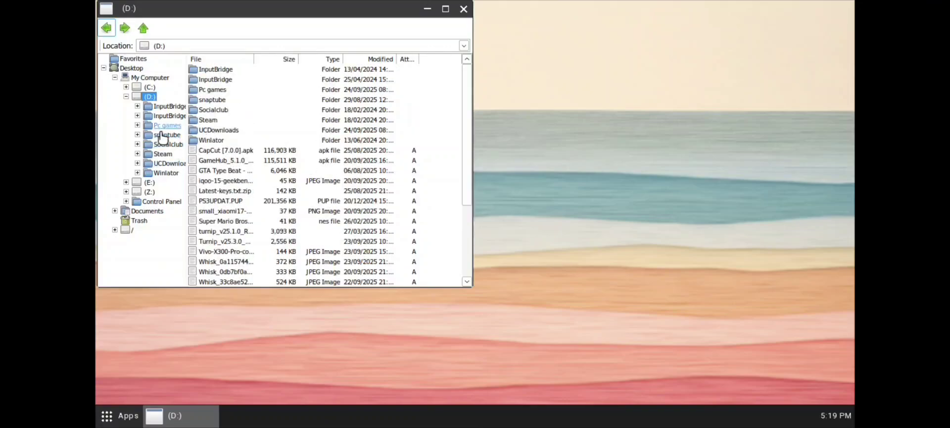
{"action": "left_click", "coordinate": [224, 92]}
{"action": "left_click", "coordinate": [221, 89]}
{"action": "left_click", "coordinate": [257, 101]}
{"action": "double_click", "coordinate": [223, 92]}
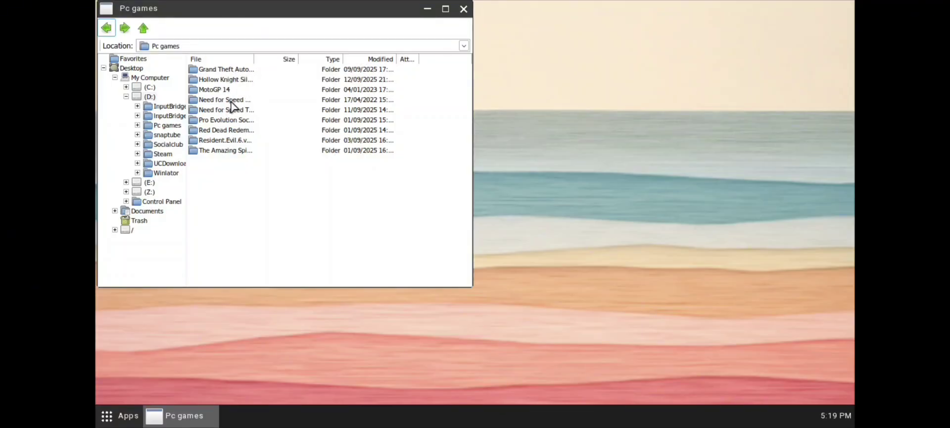
Run setup.exe from the Pro Evolution Soccer 2016 folder and dismiss the 'Path not found' error.
{"action": "double_click", "coordinate": [225, 121]}
{"action": "double_click", "coordinate": [216, 90]}
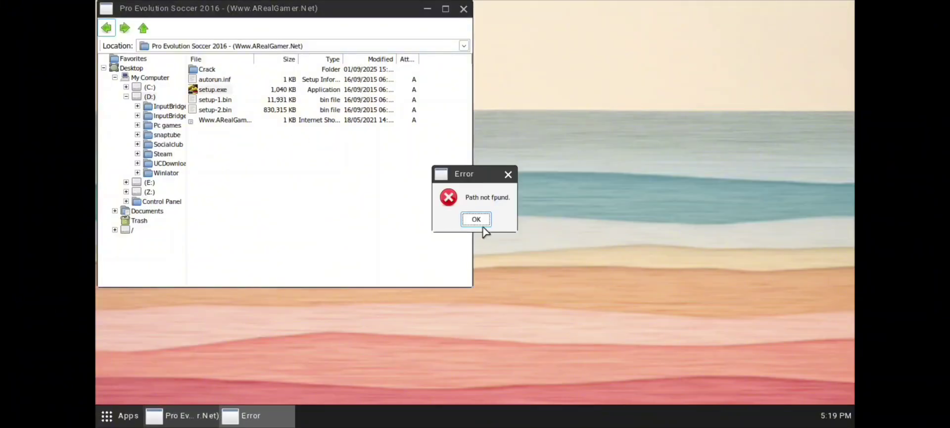
{"action": "left_click", "coordinate": [476, 219]}
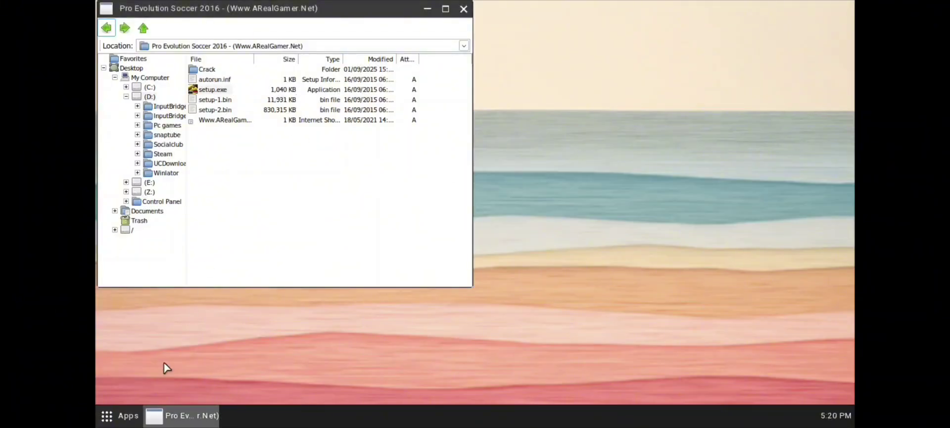
Shut down the container desktop from its app list.
{"action": "left_click", "coordinate": [107, 415]}
{"action": "left_click", "coordinate": [107, 415]}
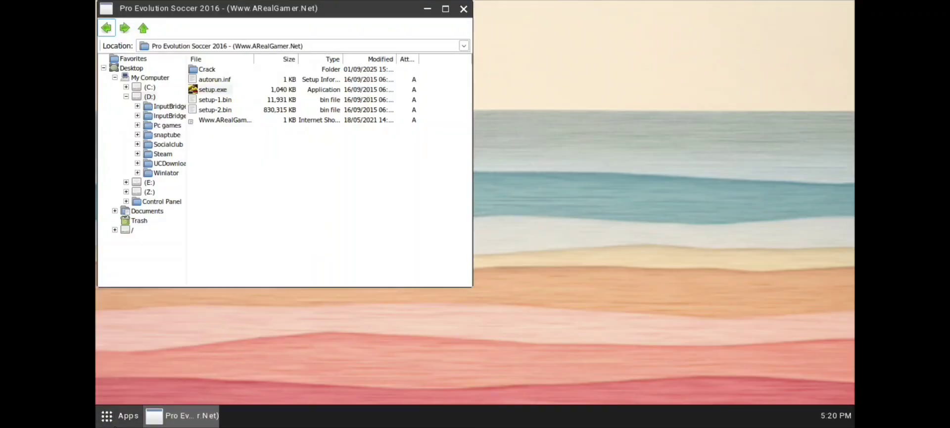
{"action": "left_click", "coordinate": [111, 416]}
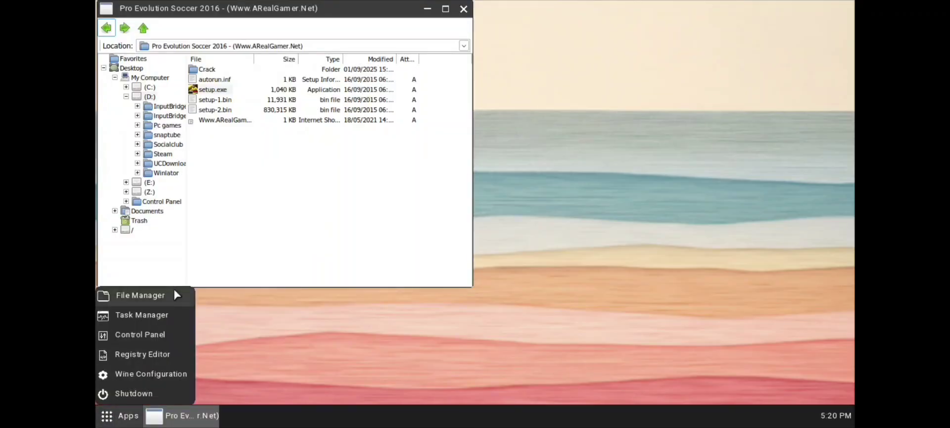
{"action": "left_click", "coordinate": [130, 393]}
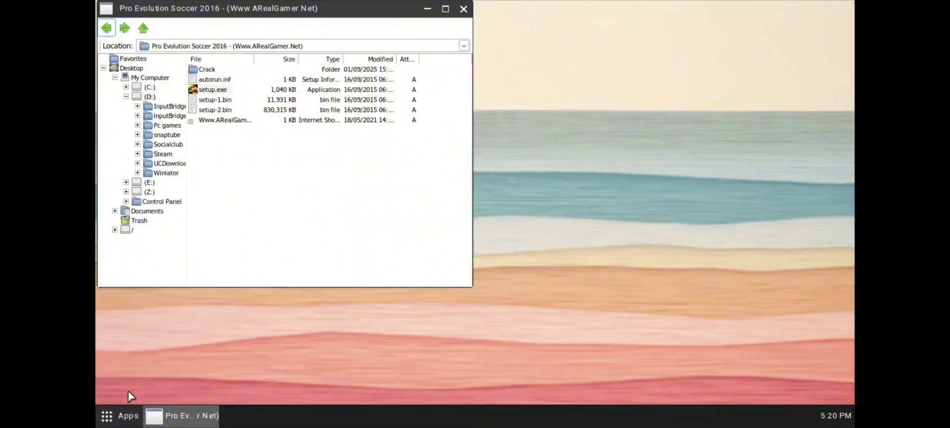
Back out of the game settings to the library and exit GameHub.
{"action": "key", "text": "Left"}
{"action": "key", "text": "Escape"}
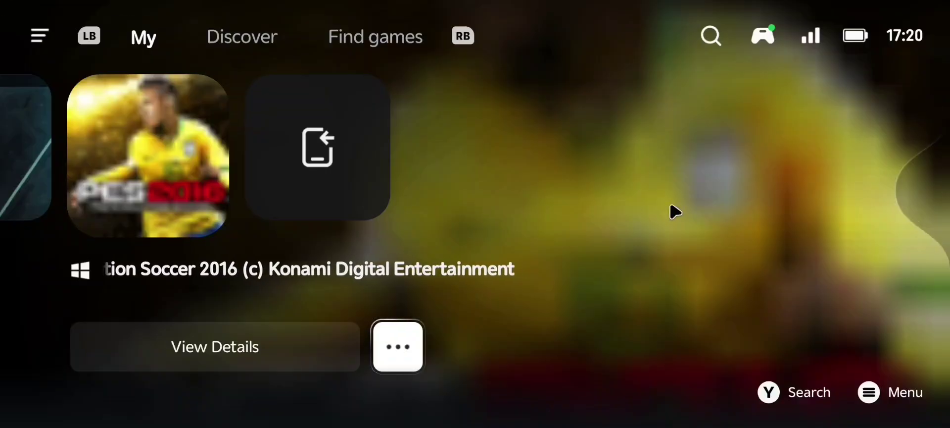
{"action": "key", "text": "Escape"}
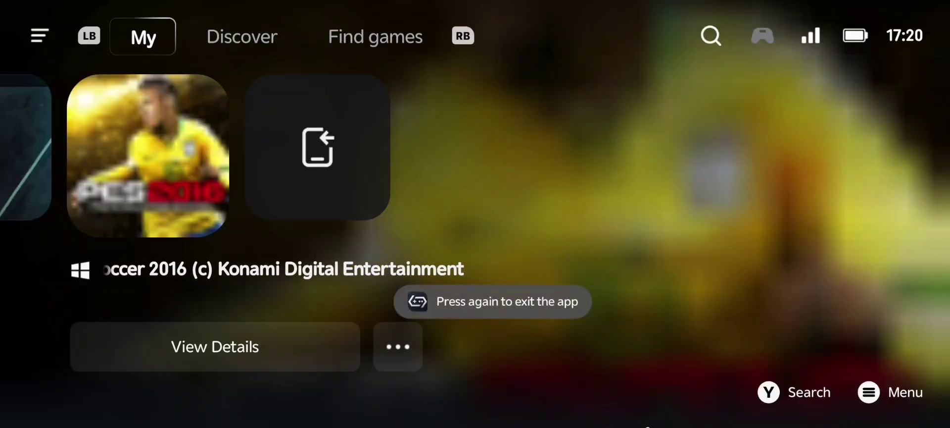
{"action": "key", "text": "Escape"}
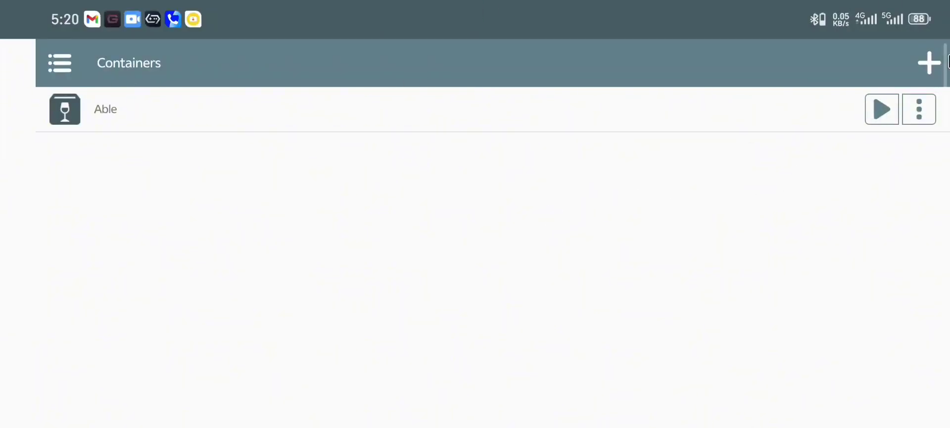
Edit the Able container, accept the Turnip graphics driver configuration unchanged, and save.
{"action": "left_click", "coordinate": [920, 108]}
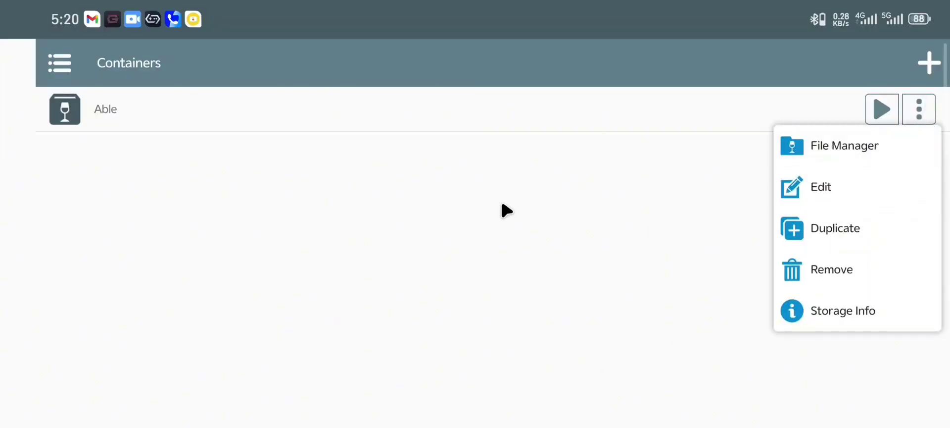
{"action": "left_click", "coordinate": [588, 169]}
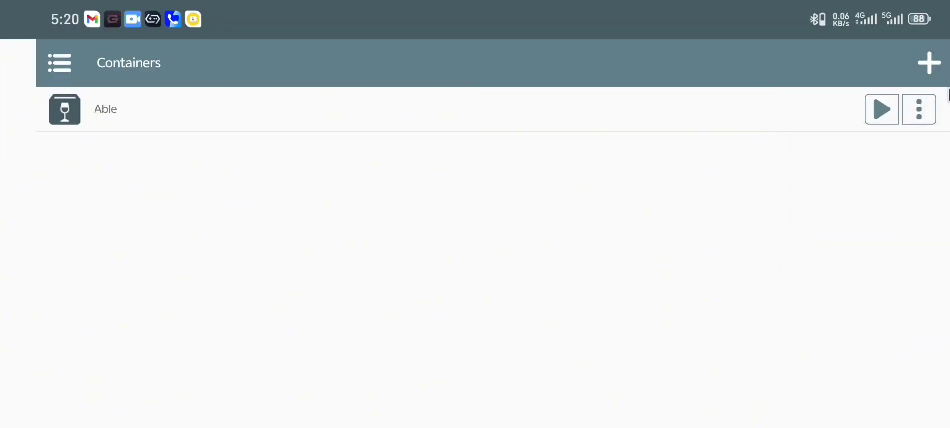
{"action": "left_click", "coordinate": [920, 110]}
{"action": "left_click", "coordinate": [845, 187]}
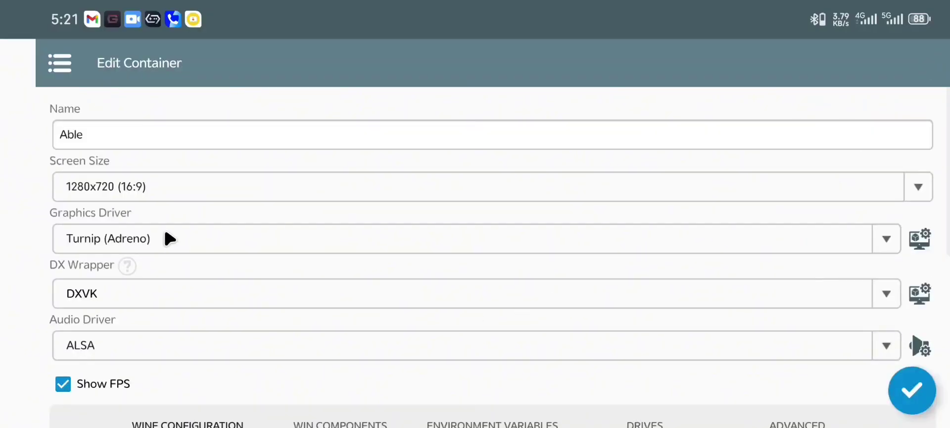
{"action": "scroll", "coordinate": [171, 228], "scroll_direction": "down", "scroll_amount": 2}
{"action": "left_click", "coordinate": [924, 138]}
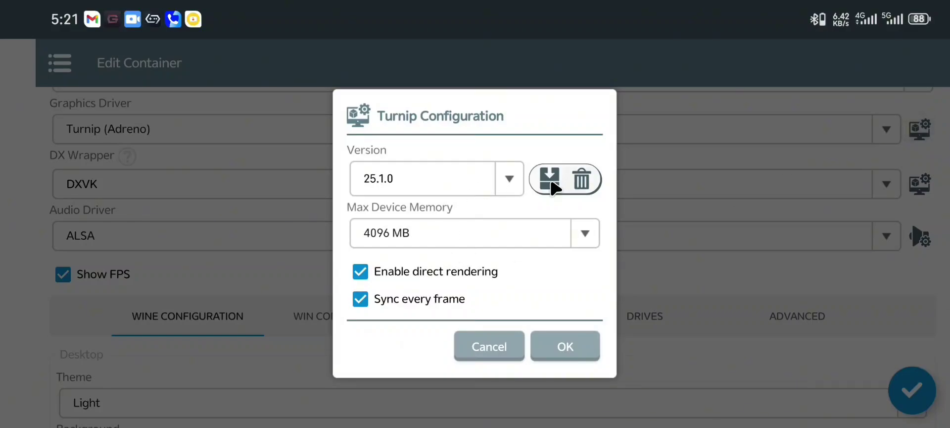
{"action": "left_click", "coordinate": [539, 354]}
{"action": "scroll", "coordinate": [751, 284], "scroll_direction": "down", "scroll_amount": 4}
{"action": "left_click", "coordinate": [900, 396]}
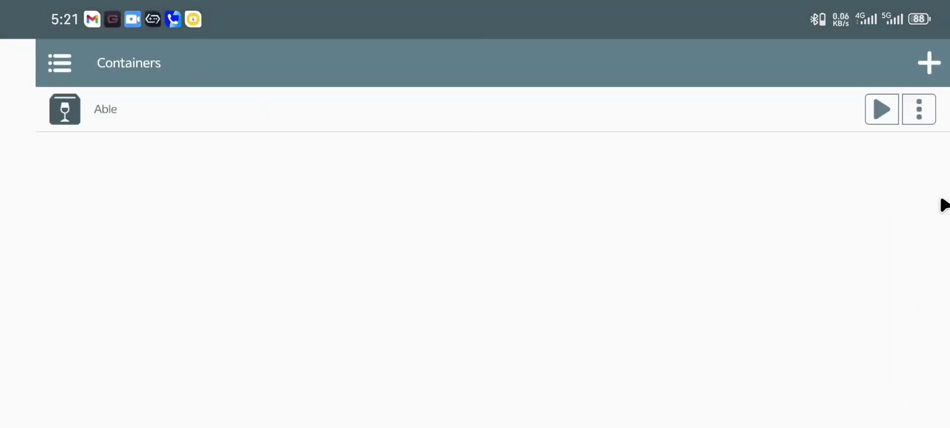
Recheck the Able container's settings, save them, and start the container.
{"action": "left_click", "coordinate": [924, 106]}
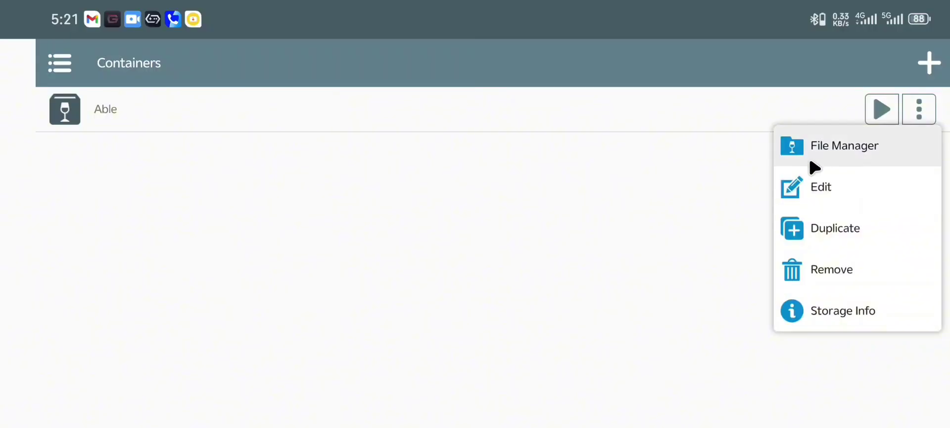
{"action": "left_click", "coordinate": [792, 200]}
{"action": "scroll", "coordinate": [513, 257], "scroll_direction": "down", "scroll_amount": 1}
{"action": "scroll", "coordinate": [512, 257], "scroll_direction": "down", "scroll_amount": 5}
{"action": "scroll", "coordinate": [528, 233], "scroll_direction": "up", "scroll_amount": 6}
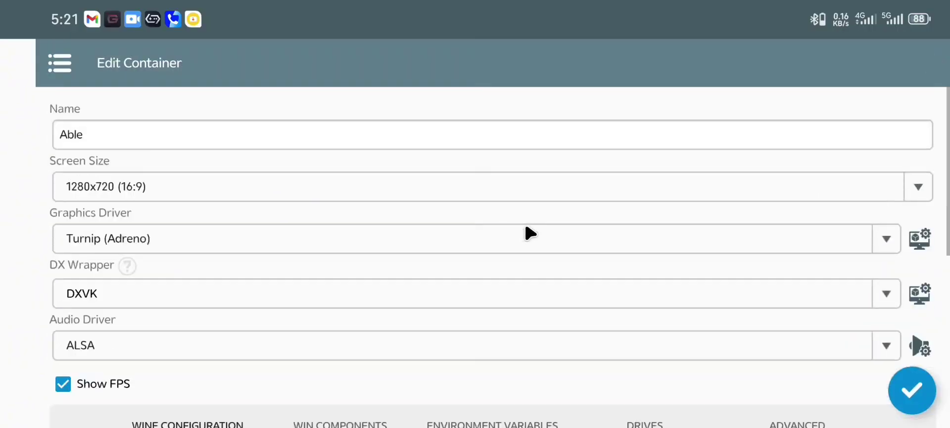
{"action": "left_click", "coordinate": [911, 390]}
{"action": "left_click", "coordinate": [882, 110]}
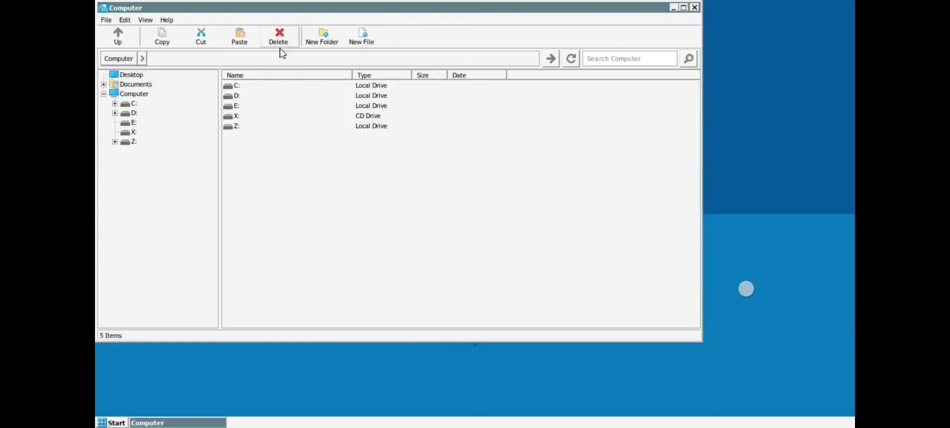
Open D:\Pc games\Pro Evolution Soccer 2016 and run setup.exe, bringing up the Setup notice.
{"action": "left_click", "coordinate": [236, 96]}
{"action": "double_click", "coordinate": [236, 95]}
{"action": "double_click", "coordinate": [259, 96]}
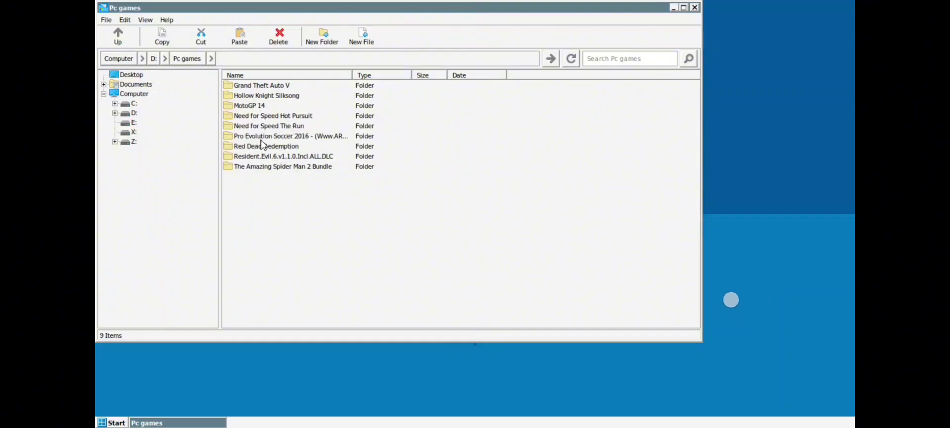
{"action": "double_click", "coordinate": [287, 136]}
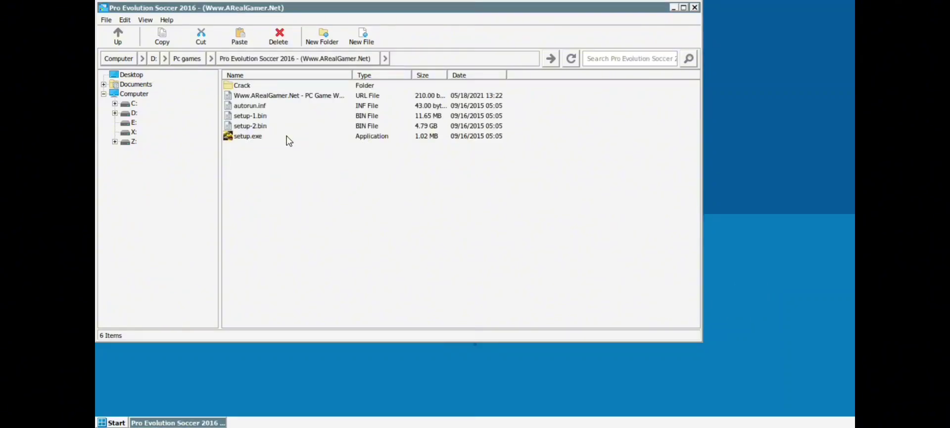
{"action": "left_click", "coordinate": [250, 137]}
{"action": "double_click", "coordinate": [250, 137]}
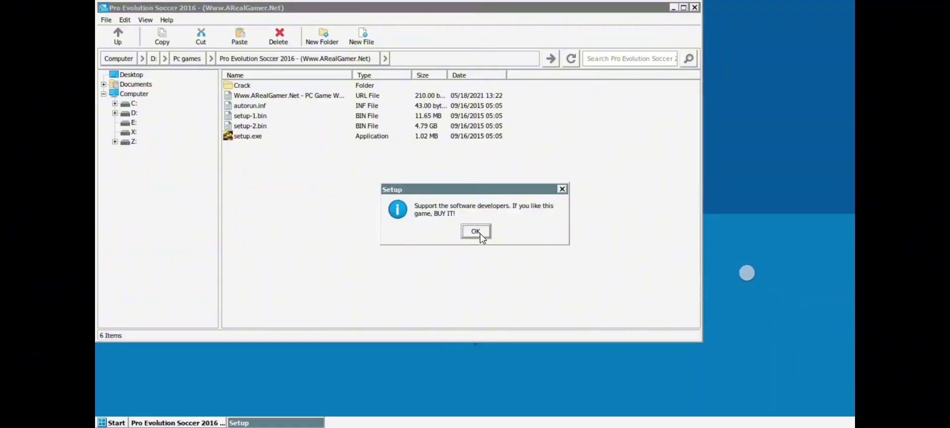
Dismiss the Setup notice, point the install destination at D:\Pc games, and start a New Folder.
{"action": "left_click", "coordinate": [476, 231]}
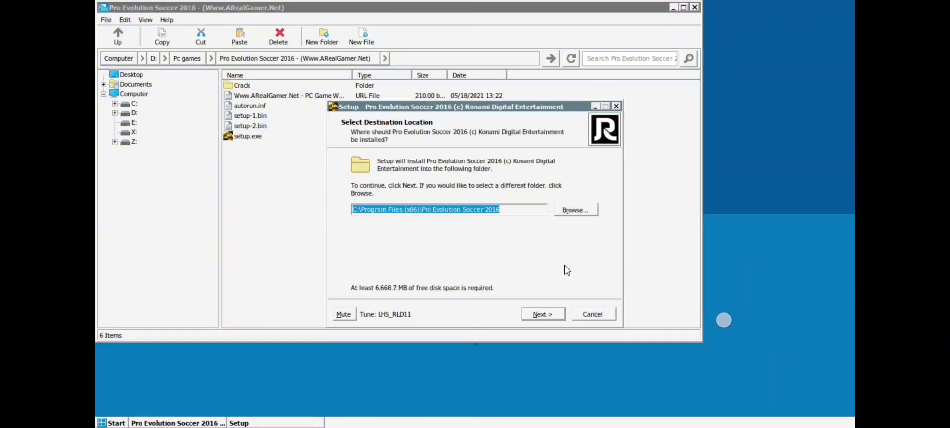
{"action": "left_click", "coordinate": [576, 210]}
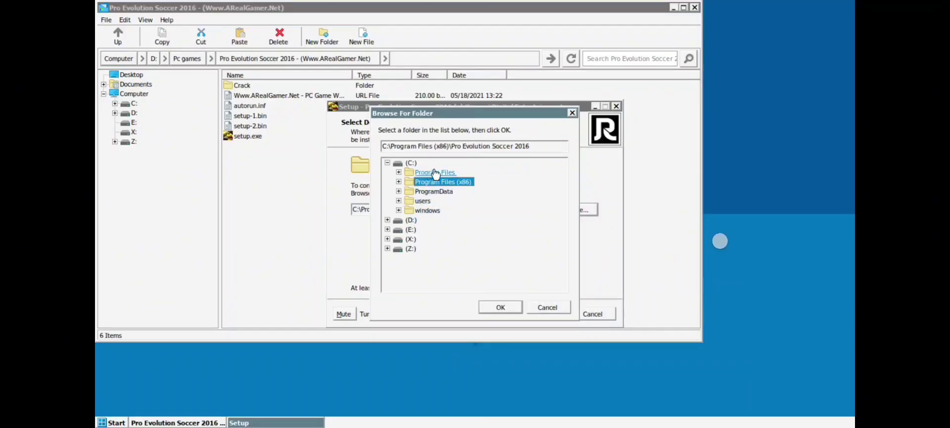
{"action": "left_click", "coordinate": [406, 221]}
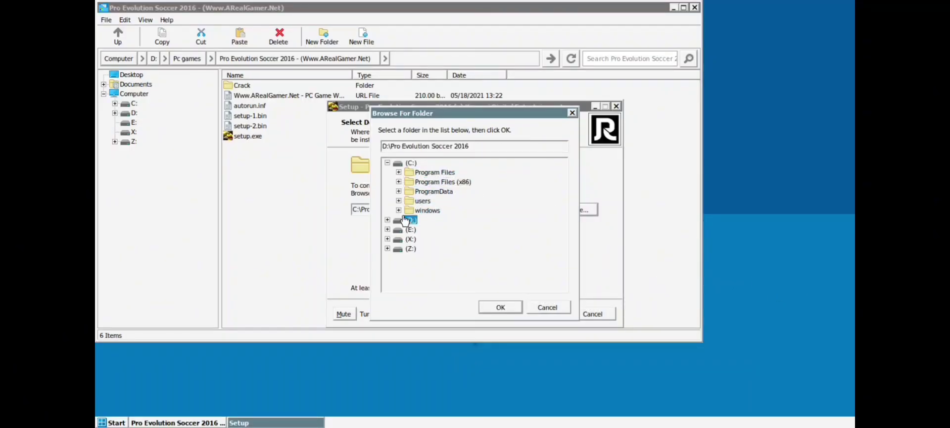
{"action": "double_click", "coordinate": [406, 221]}
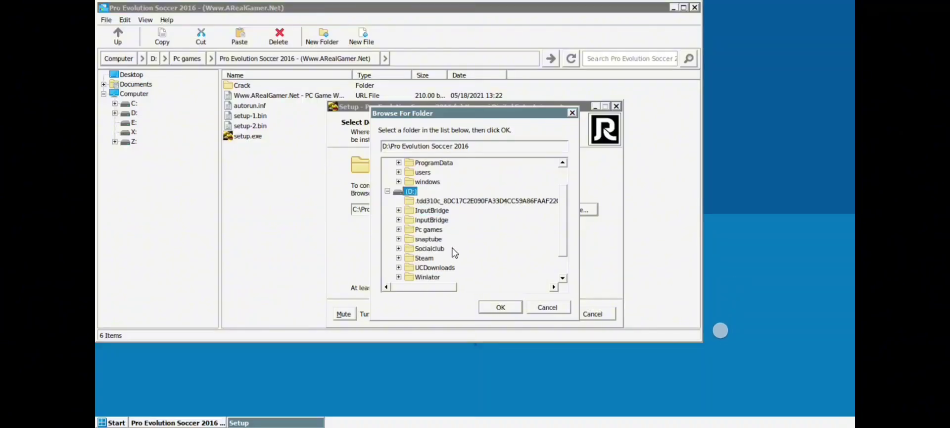
{"action": "left_click", "coordinate": [439, 231]}
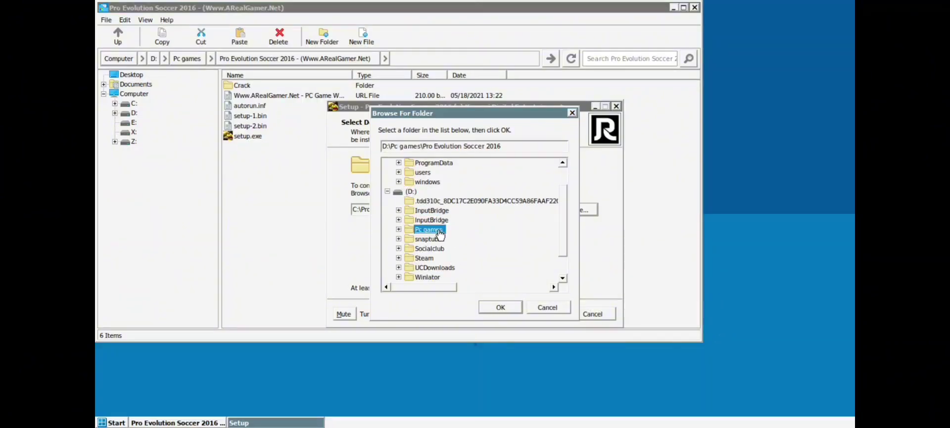
{"action": "double_click", "coordinate": [439, 231]}
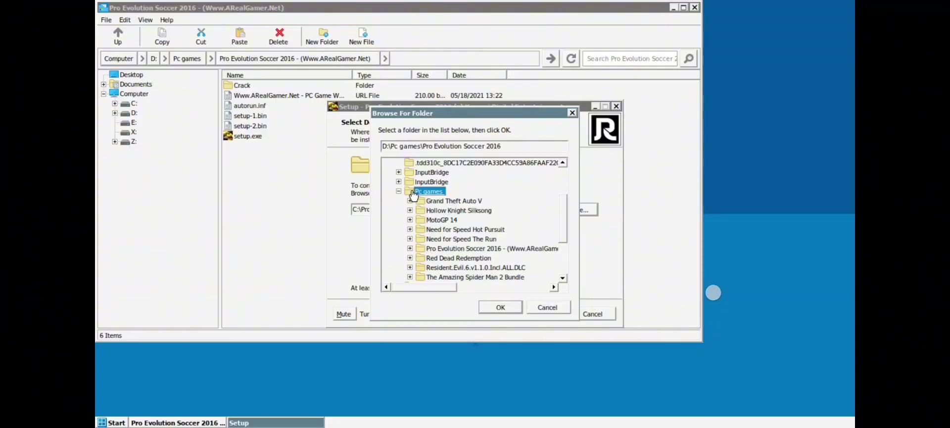
{"action": "left_click", "coordinate": [398, 191]}
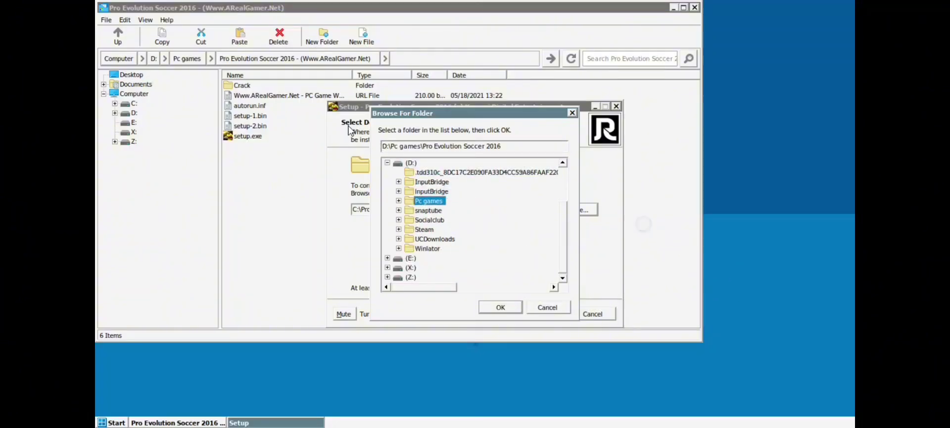
{"action": "left_click", "coordinate": [321, 39]}
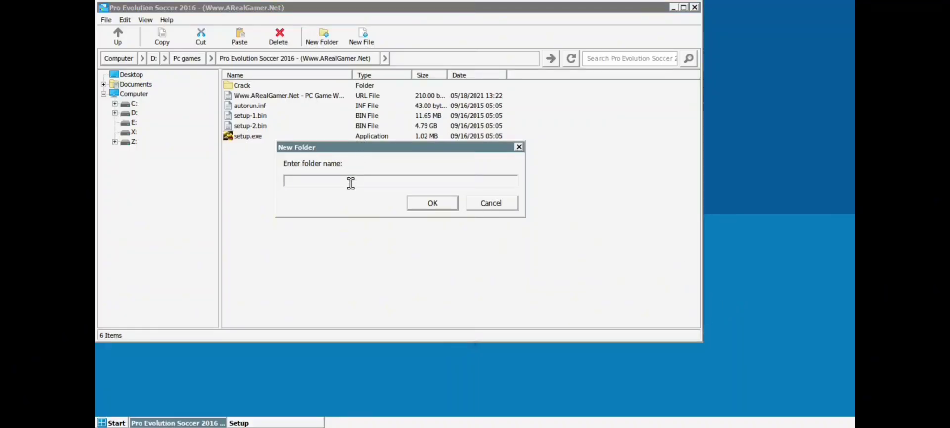
Create the pes16 folder in D:\Pc games and open it in the file manager.
{"action": "type", "text": "pe"}
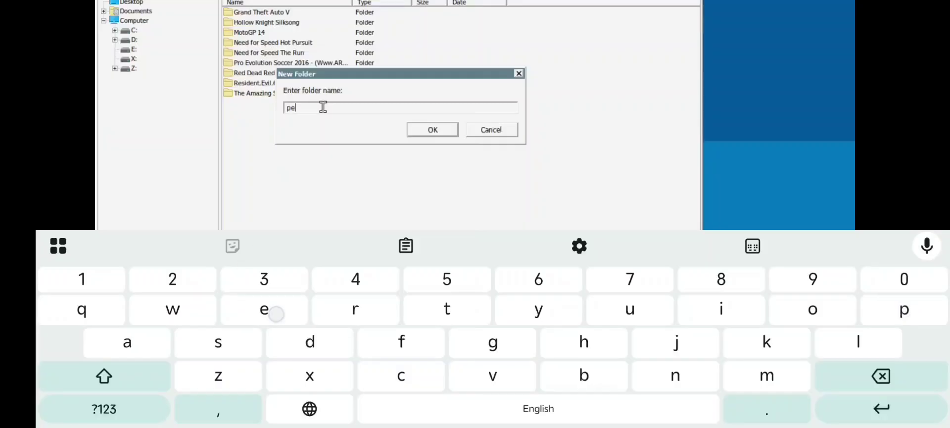
{"action": "type", "text": "s16"}
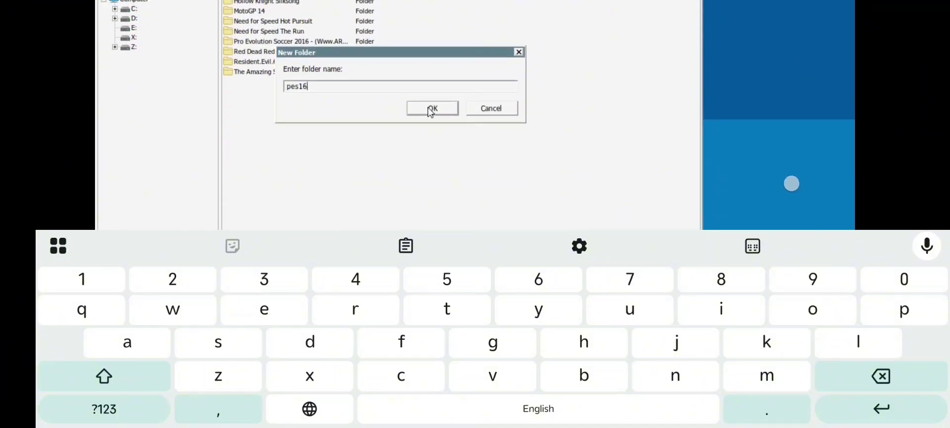
{"action": "left_click", "coordinate": [431, 109]}
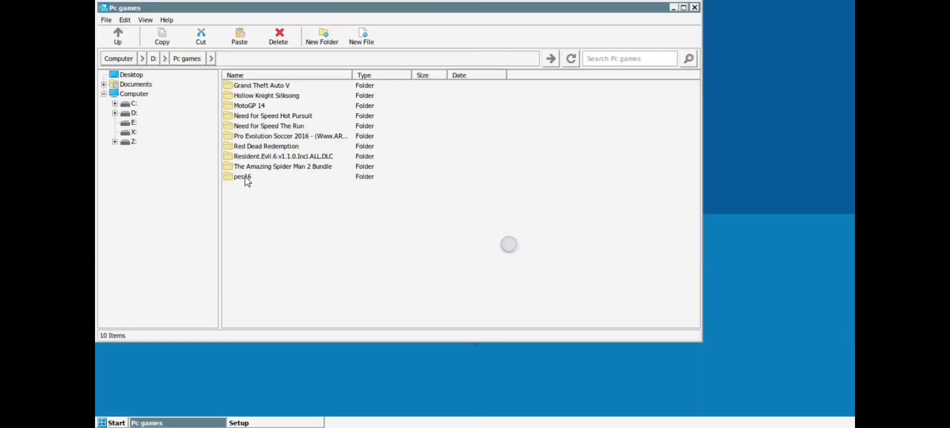
{"action": "double_click", "coordinate": [244, 176]}
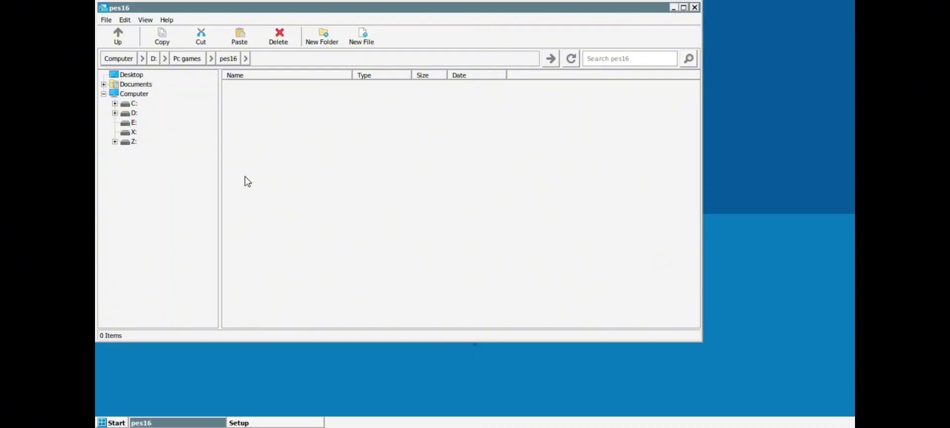
In the installer's folder picker, select D:\Pc games\pes16 as the install destination and confirm.
{"action": "left_click", "coordinate": [251, 423]}
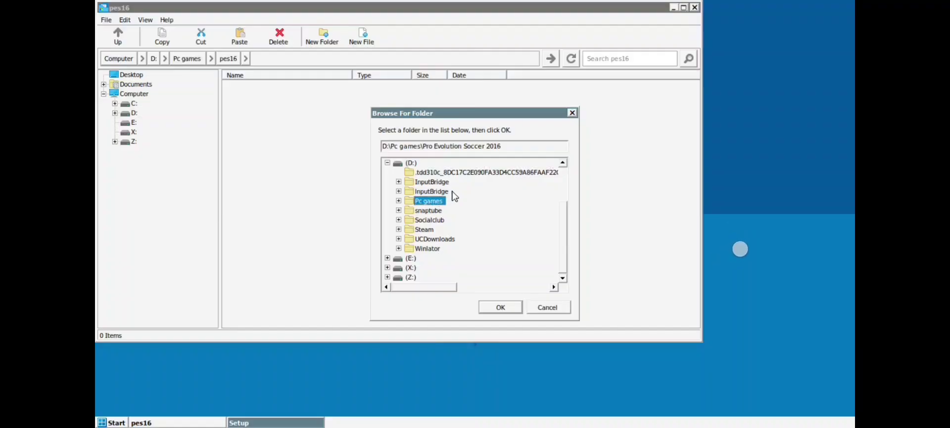
{"action": "double_click", "coordinate": [420, 203]}
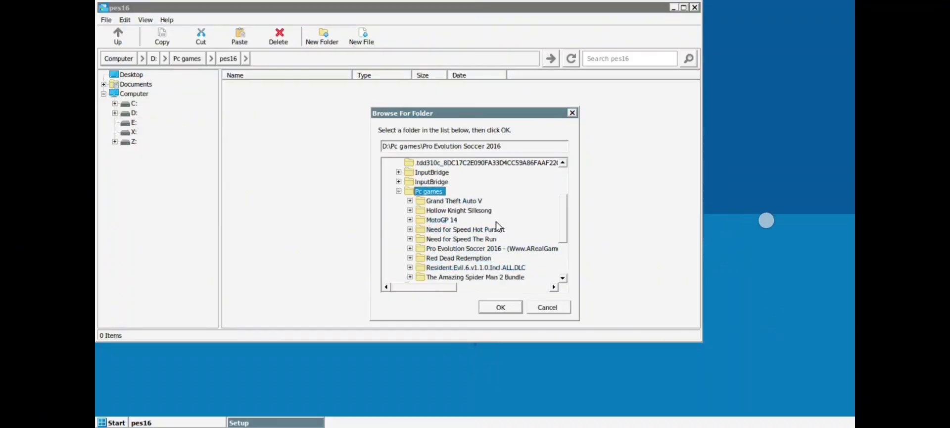
{"action": "left_click", "coordinate": [563, 278]}
{"action": "left_click", "coordinate": [563, 278]}
{"action": "left_click", "coordinate": [563, 278]}
{"action": "left_click", "coordinate": [563, 278]}
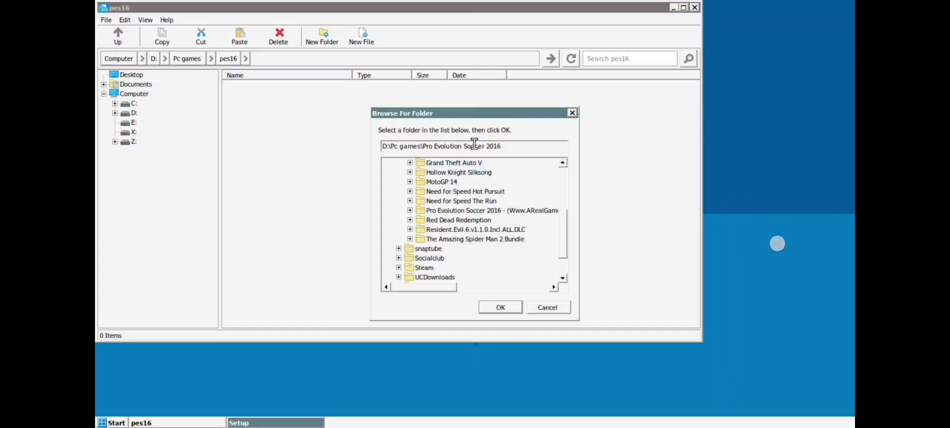
{"action": "left_click", "coordinate": [563, 173]}
{"action": "double_click", "coordinate": [410, 220]}
{"action": "double_click", "coordinate": [410, 220]}
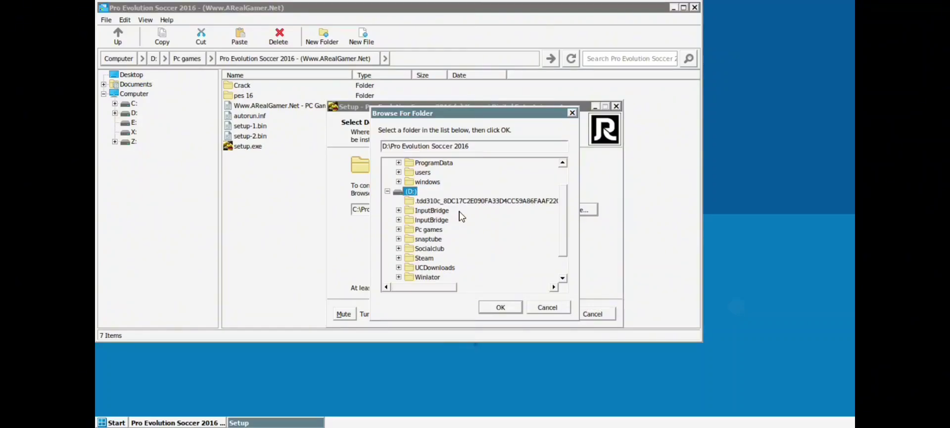
{"action": "left_click", "coordinate": [425, 230]}
{"action": "double_click", "coordinate": [424, 231]}
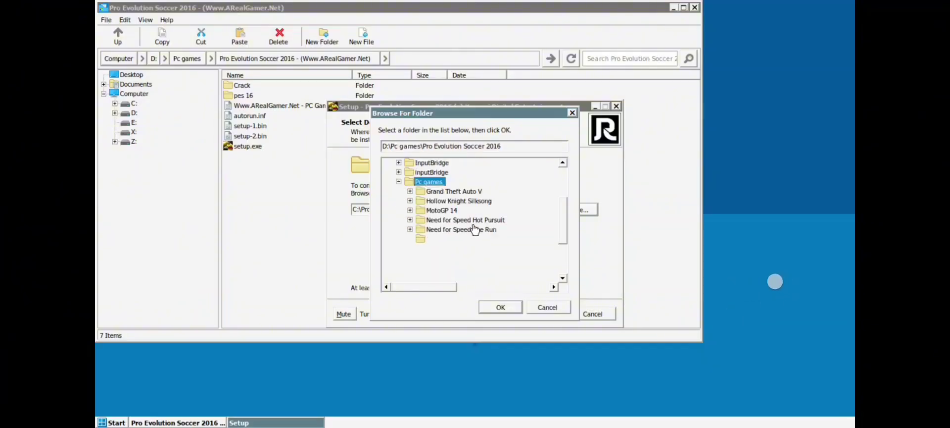
{"action": "left_click", "coordinate": [436, 240]}
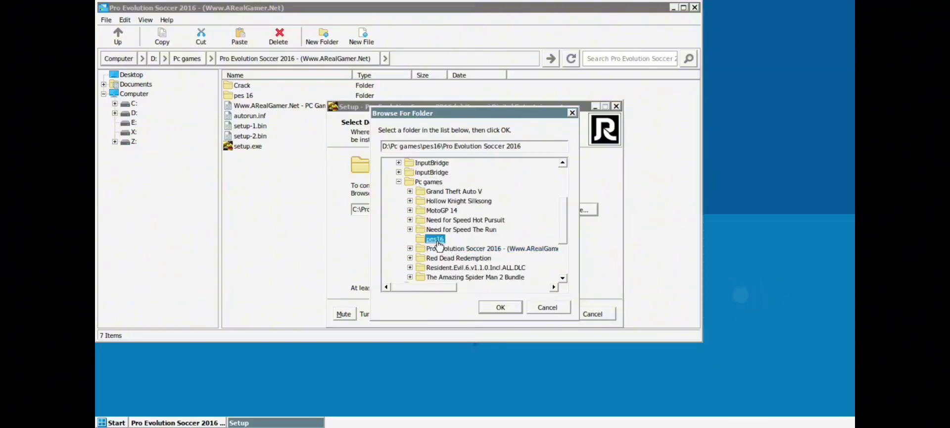
{"action": "left_click", "coordinate": [495, 307]}
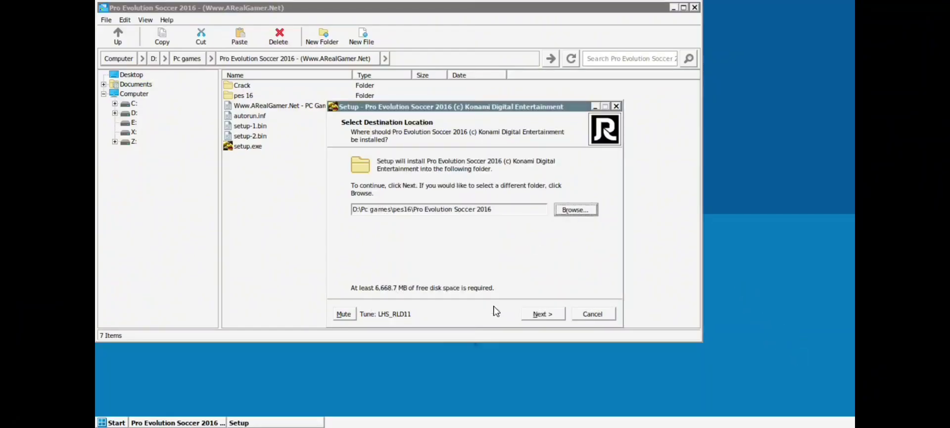
Install Pro Evolution Soccer 2016 with desktop and start-menu shortcuts, then finish the wizard.
{"action": "left_click", "coordinate": [550, 313]}
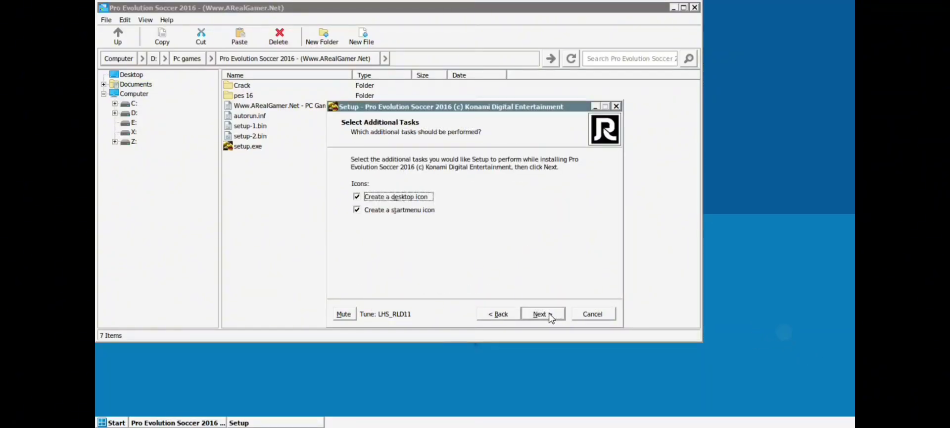
{"action": "left_click", "coordinate": [549, 314]}
{"action": "left_click", "coordinate": [551, 314]}
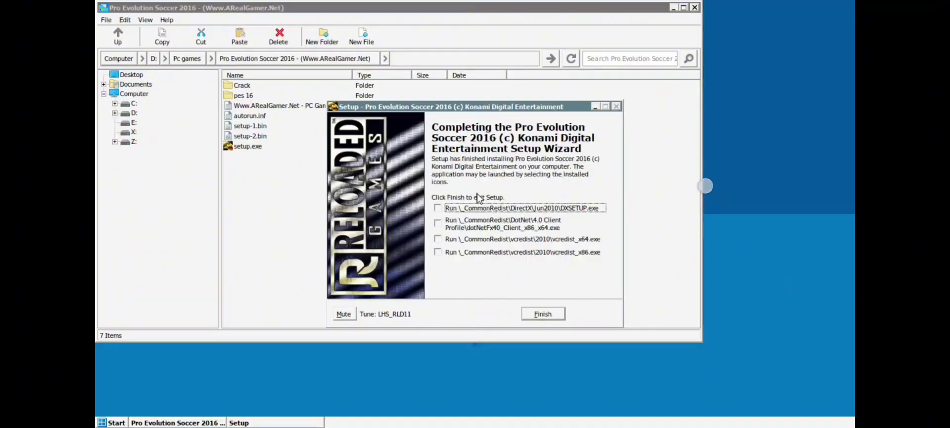
{"action": "left_click", "coordinate": [539, 314]}
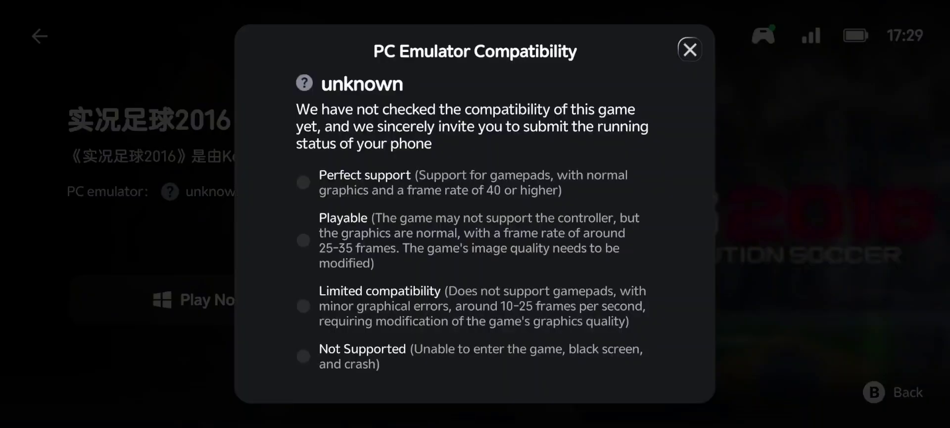
Dismiss the compatibility rating popup and open the game's PC Game Settings.
{"action": "left_click", "coordinate": [690, 50]}
{"action": "scroll", "coordinate": [475, 213], "scroll_direction": "down", "scroll_amount": 8}
{"action": "scroll", "coordinate": [475, 213], "scroll_direction": "up", "scroll_amount": 8}
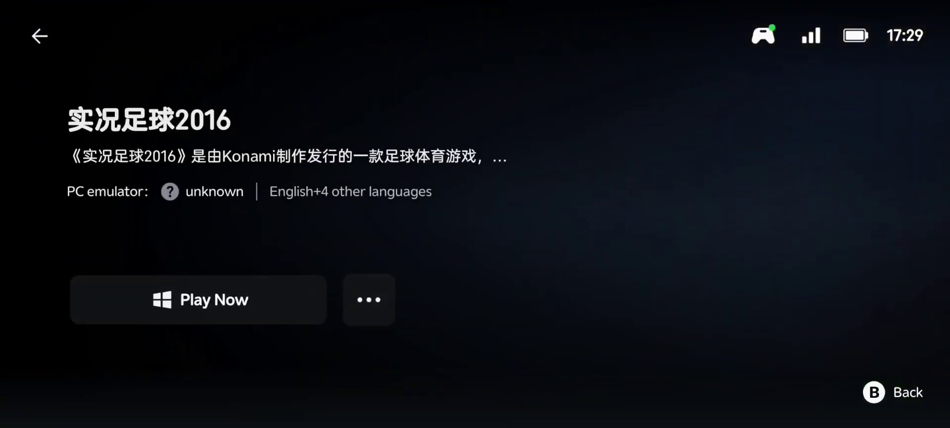
{"action": "key", "text": "Right"}
{"action": "key", "text": "Return"}
{"action": "key", "text": "Down"}
{"action": "key", "text": "Return"}
Choose Enter Container Desktop from the General settings.
{"action": "key", "text": "Down"}
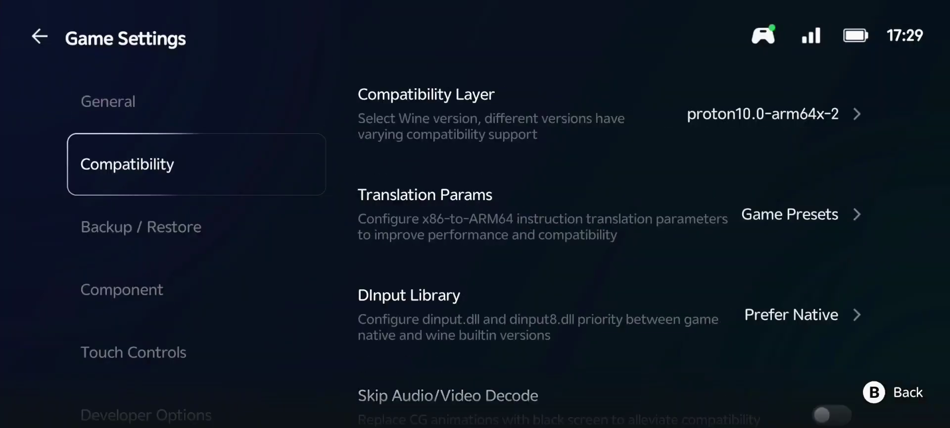
{"action": "key", "text": "Up"}
{"action": "key", "text": "Right"}
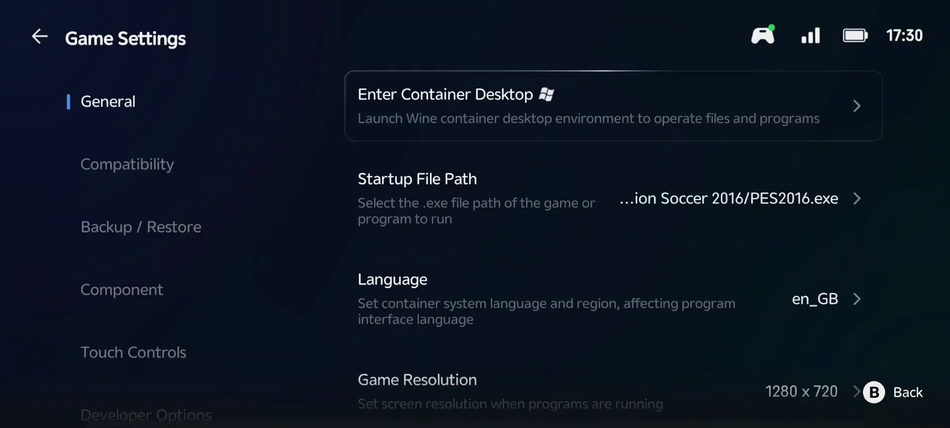
{"action": "key", "text": "Return"}
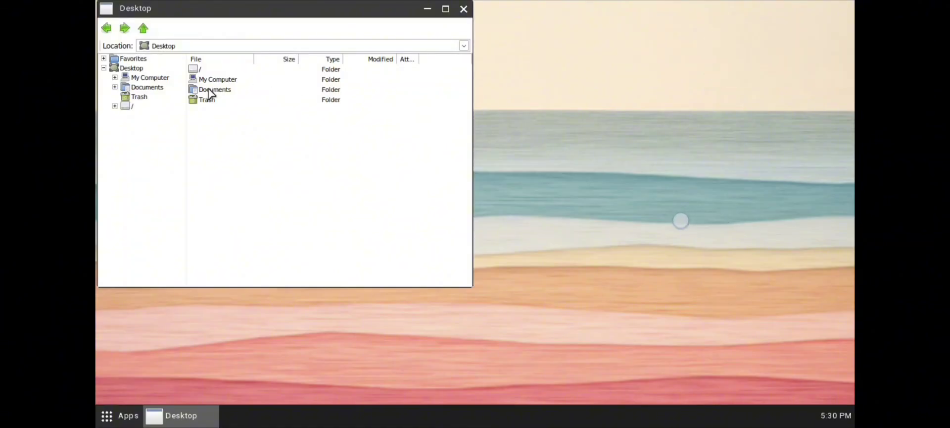
Browse from My Computer to D:\Pc games\pes16\Pro Evolution Soccer 2016.
{"action": "double_click", "coordinate": [209, 91]}
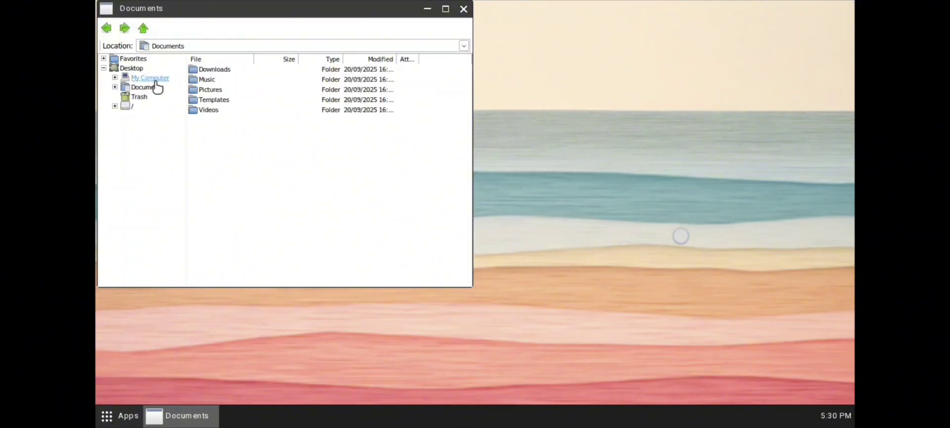
{"action": "left_click", "coordinate": [138, 79]}
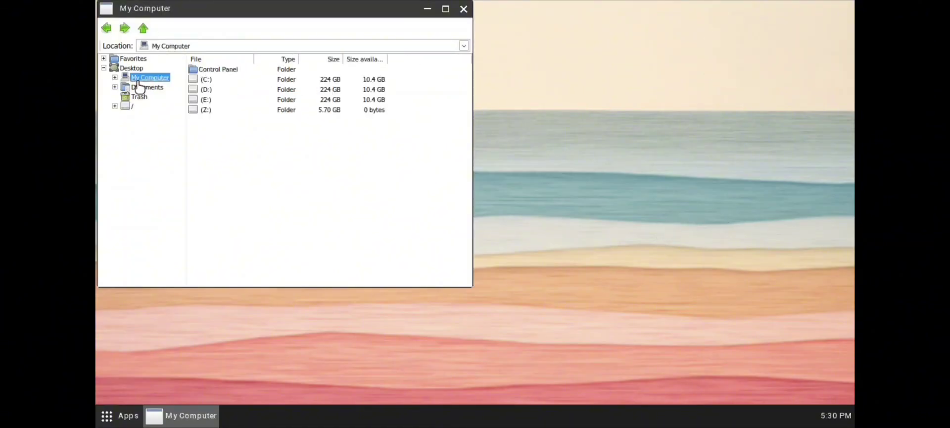
{"action": "double_click", "coordinate": [210, 91]}
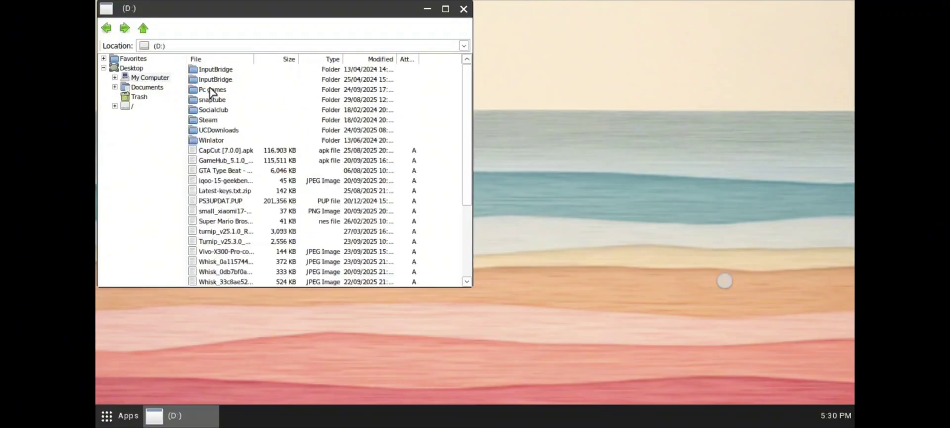
{"action": "double_click", "coordinate": [209, 90]}
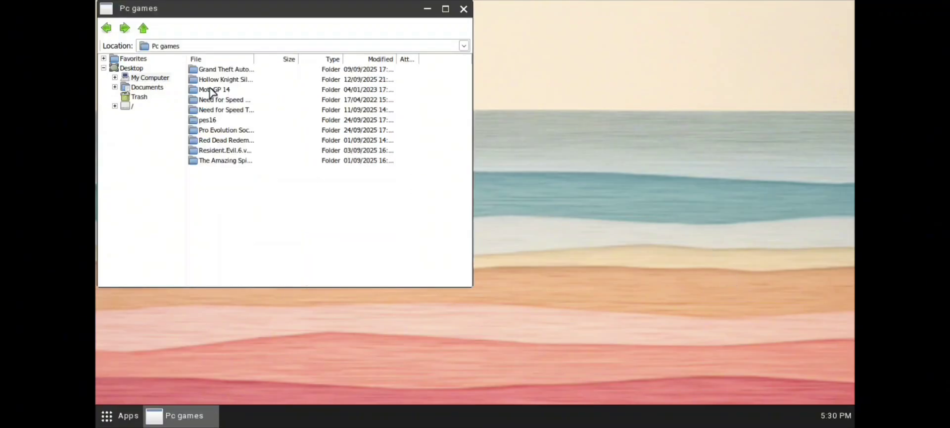
{"action": "double_click", "coordinate": [224, 121]}
{"action": "double_click", "coordinate": [230, 69]}
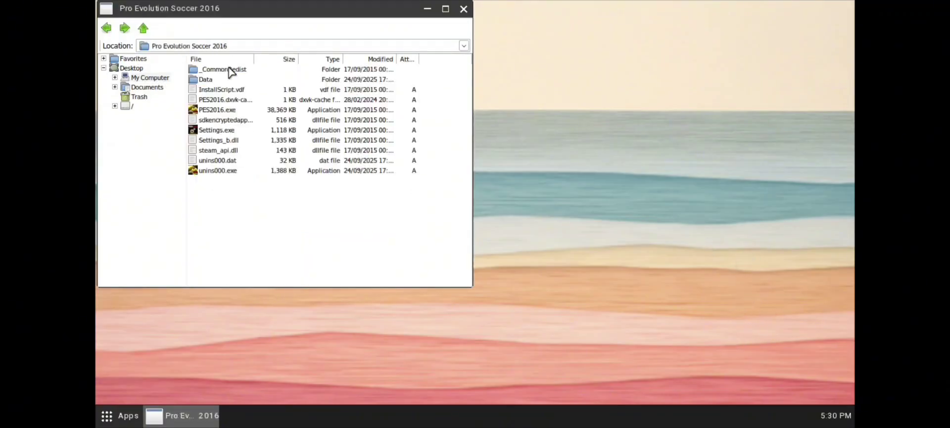
Go back to Pc games, open the PES 2016 download's Crack folder, and select all its files.
{"action": "left_click", "coordinate": [106, 28]}
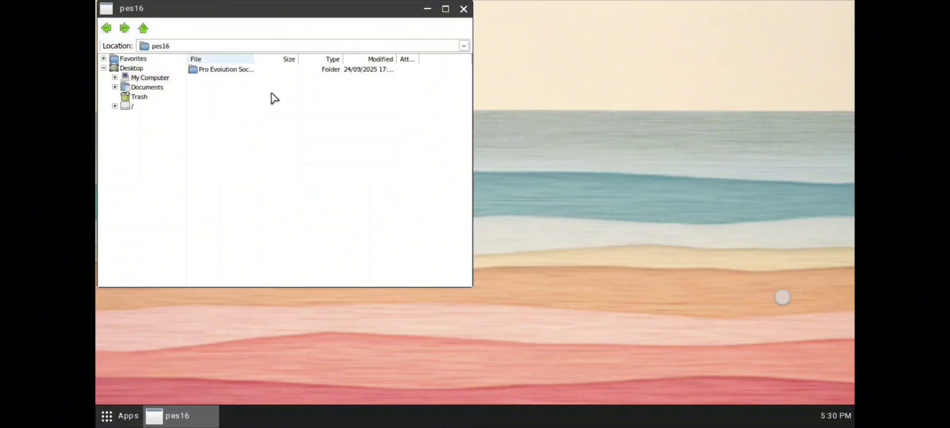
{"action": "left_click", "coordinate": [106, 27]}
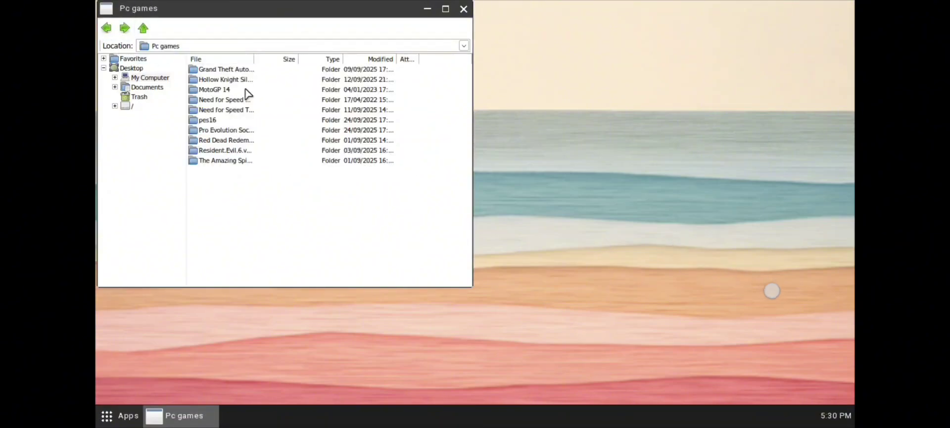
{"action": "left_click", "coordinate": [230, 100]}
{"action": "double_click", "coordinate": [236, 130]}
{"action": "double_click", "coordinate": [210, 72]}
{"action": "left_click", "coordinate": [233, 141]}
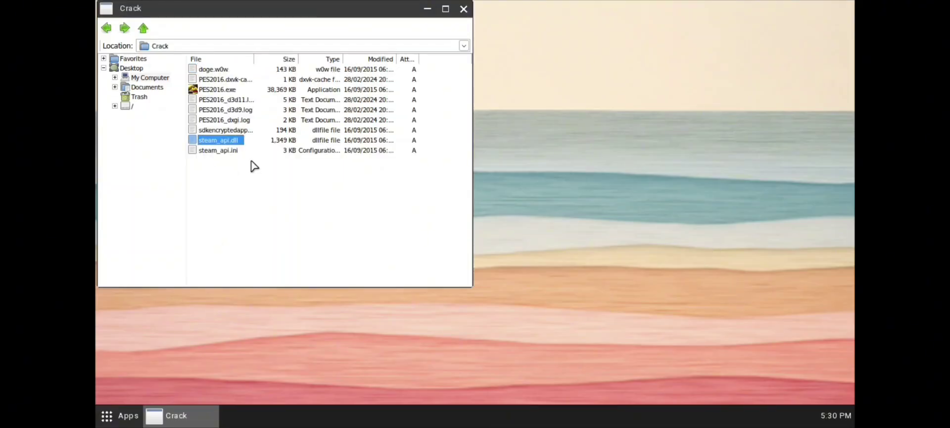
{"action": "left_click_drag", "start_coordinate": [237, 193], "coordinate": [213, 72]}
Copy the nine crack files and return to My Computer's drive list.
{"action": "right_click", "coordinate": [213, 72]}
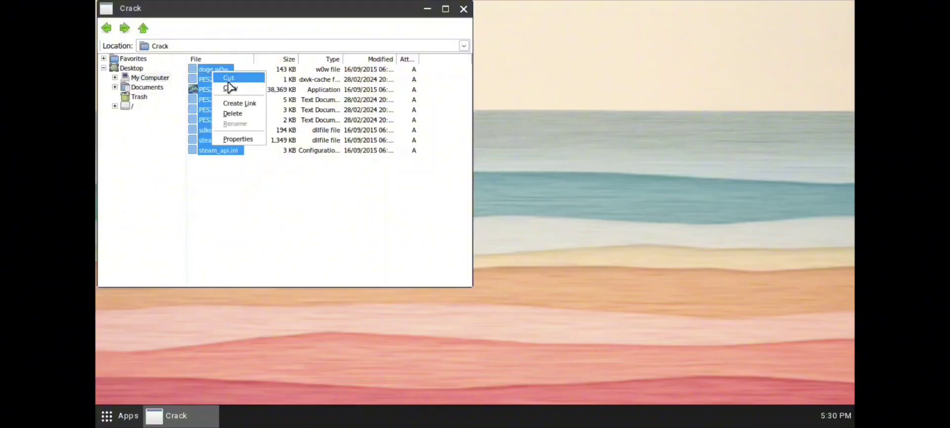
{"action": "left_click", "coordinate": [231, 87]}
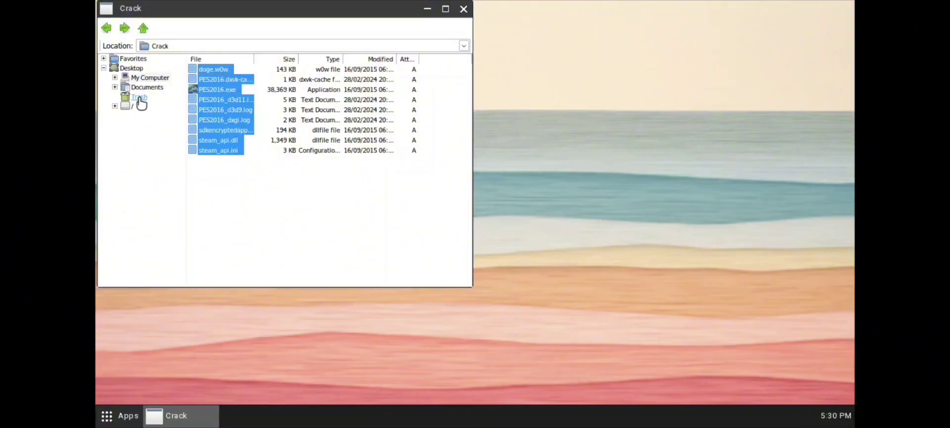
{"action": "left_click", "coordinate": [140, 77]}
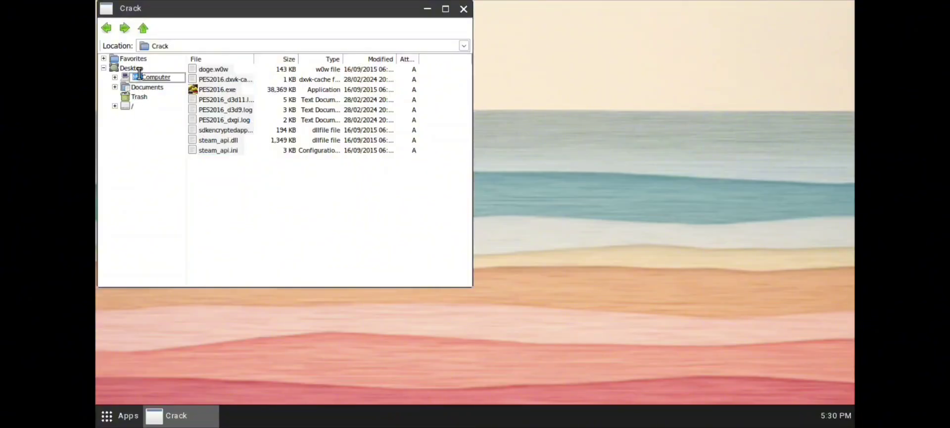
{"action": "left_click", "coordinate": [316, 242]}
{"action": "left_click", "coordinate": [132, 67]}
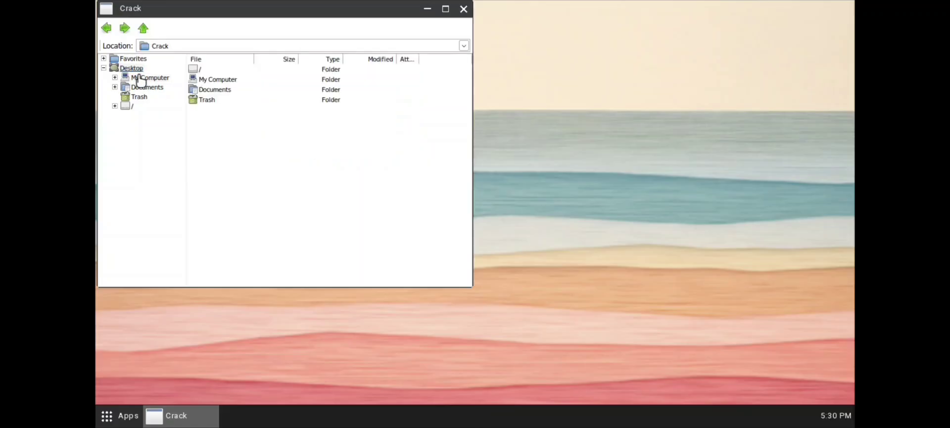
{"action": "left_click", "coordinate": [141, 78]}
Open D:\Pc games\pes16\Pro Evolution Soccer 2016.
{"action": "double_click", "coordinate": [212, 91]}
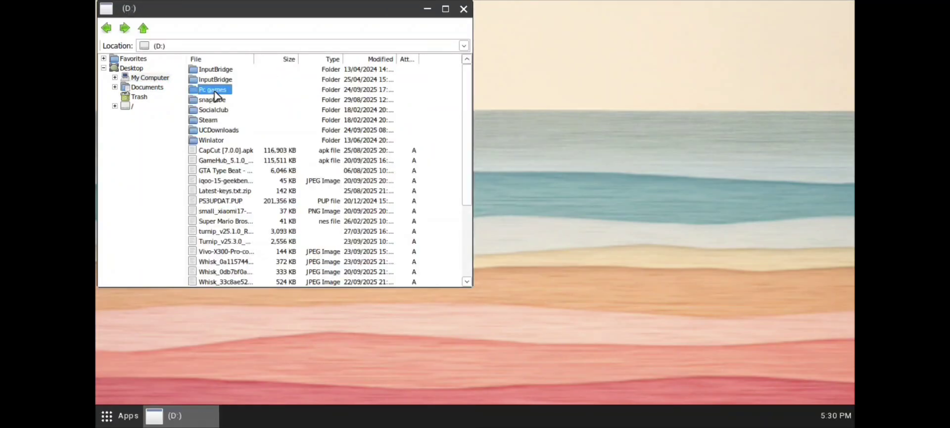
{"action": "double_click", "coordinate": [216, 93]}
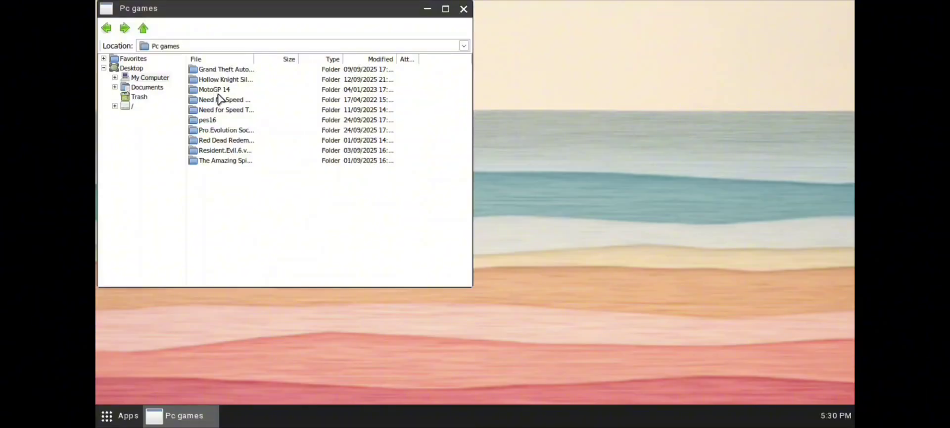
{"action": "double_click", "coordinate": [217, 123]}
{"action": "double_click", "coordinate": [218, 72]}
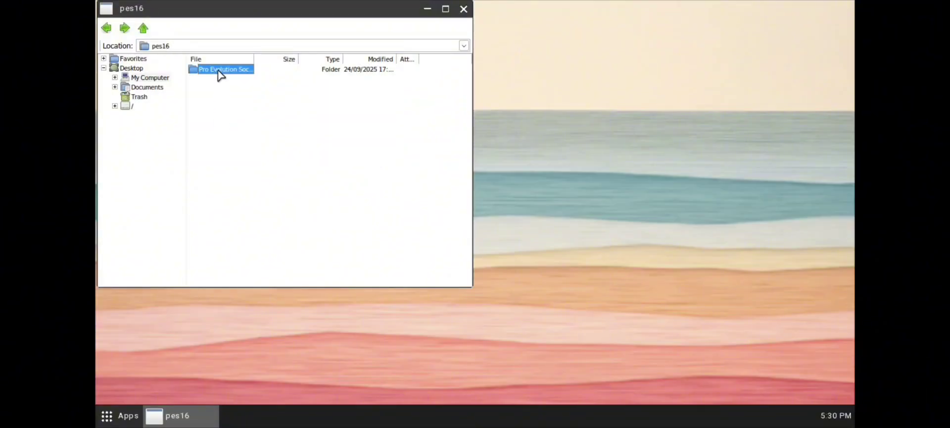
Paste the copied crack files into the game folder, choosing Yes to all on overwrite.
{"action": "right_click", "coordinate": [257, 268]}
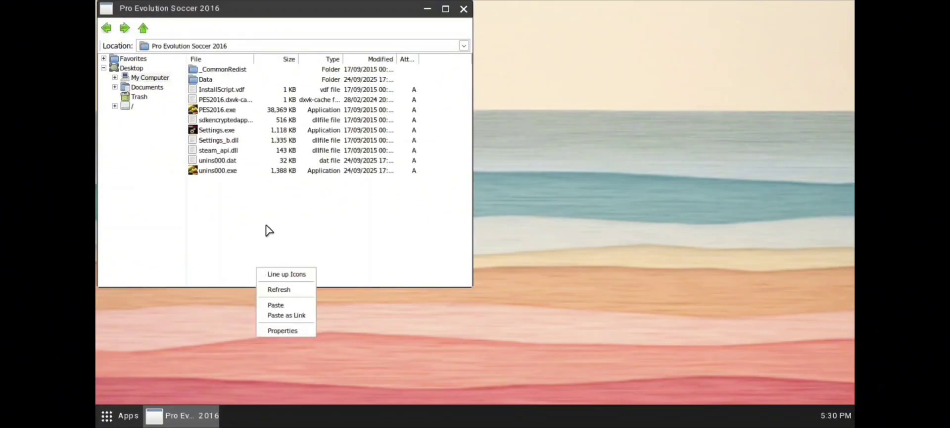
{"action": "left_click", "coordinate": [217, 197]}
{"action": "right_click", "coordinate": [218, 193]}
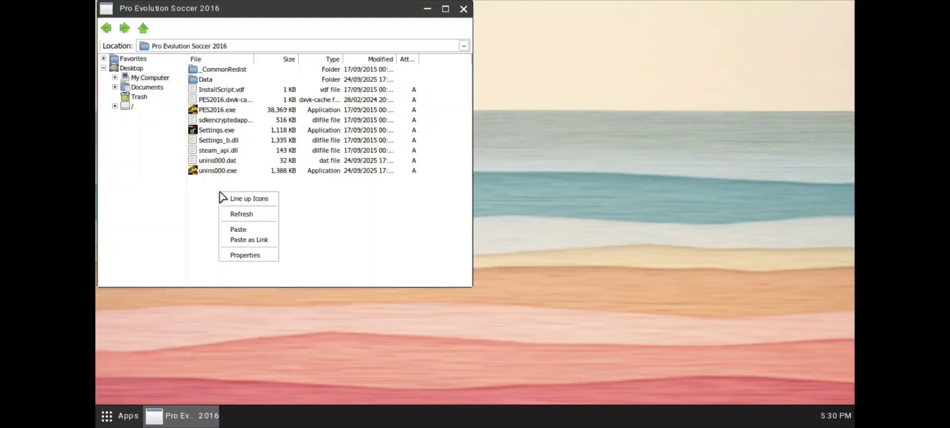
{"action": "left_click", "coordinate": [242, 213]}
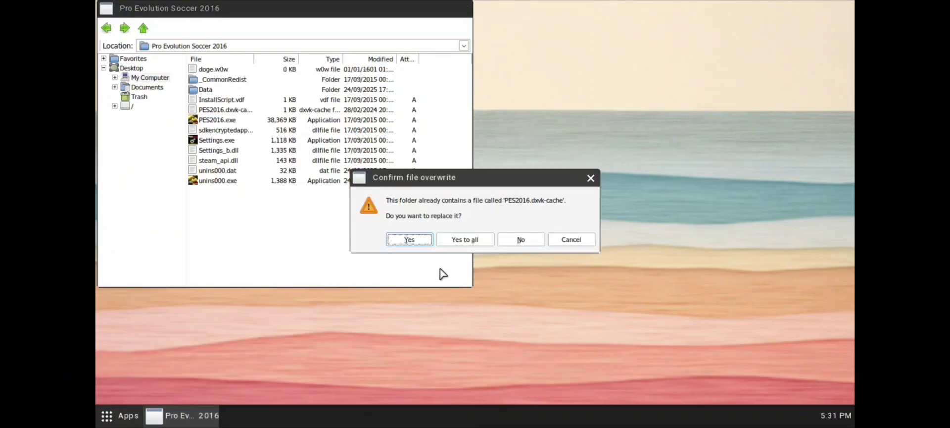
{"action": "left_click", "coordinate": [456, 239]}
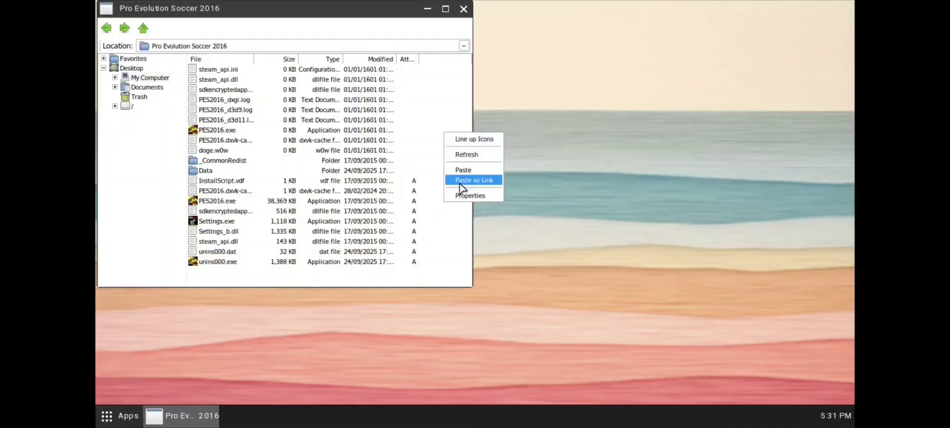
Paste the crack files a second time, again replacing all copies, and review the file list.
{"action": "left_click_drag", "start_coordinate": [217, 262], "coordinate": [247, 232]}
{"action": "left_click_drag", "start_coordinate": [227, 275], "coordinate": [224, 186]}
{"action": "right_click", "coordinate": [429, 130]}
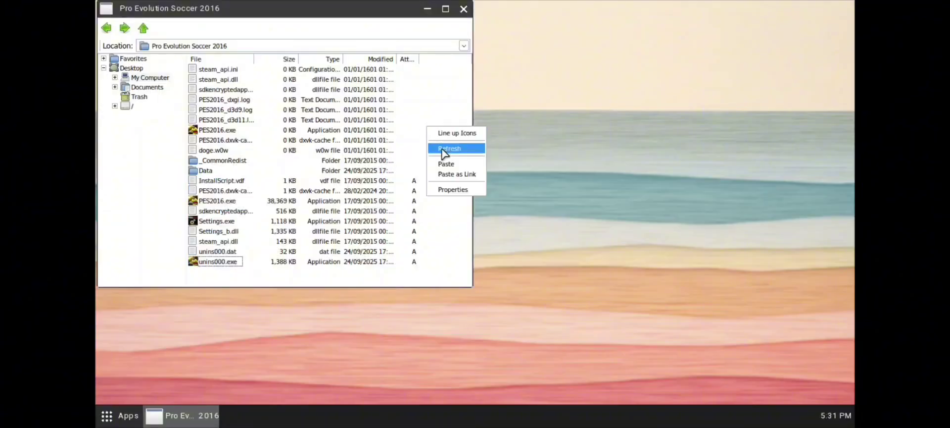
{"action": "left_click", "coordinate": [447, 163]}
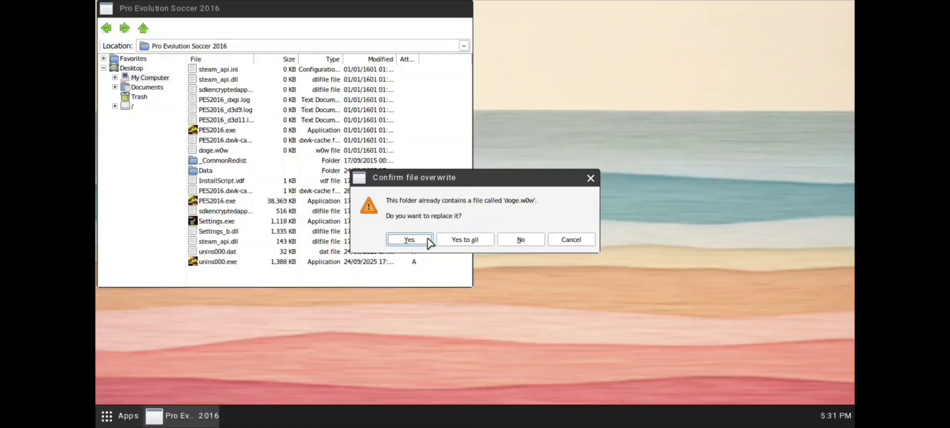
{"action": "left_click", "coordinate": [456, 239]}
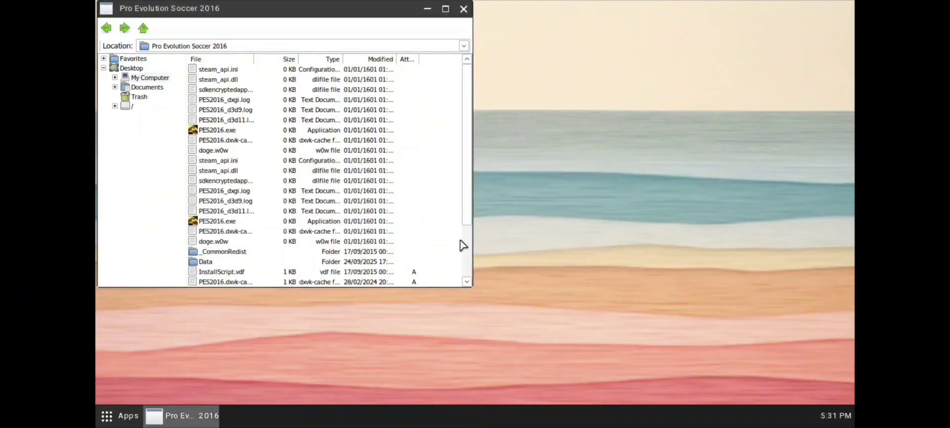
{"action": "left_click_drag", "start_coordinate": [471, 195], "coordinate": [345, 186]}
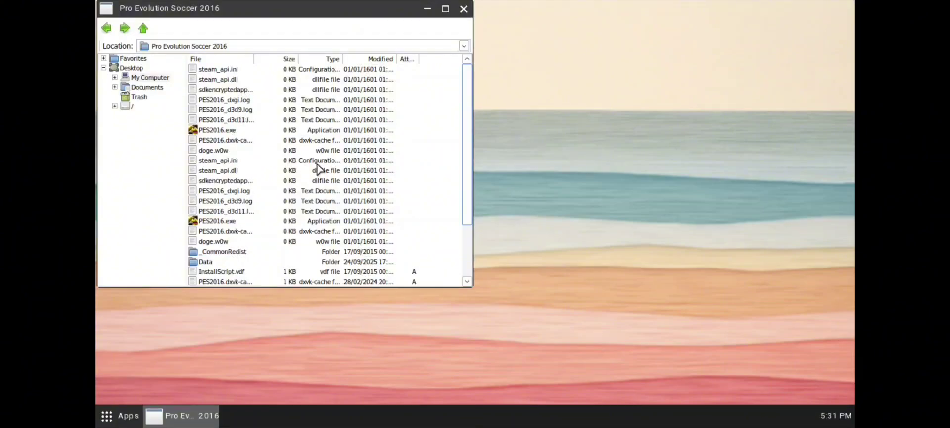
{"action": "scroll", "coordinate": [317, 170], "scroll_direction": "down", "scroll_amount": 3}
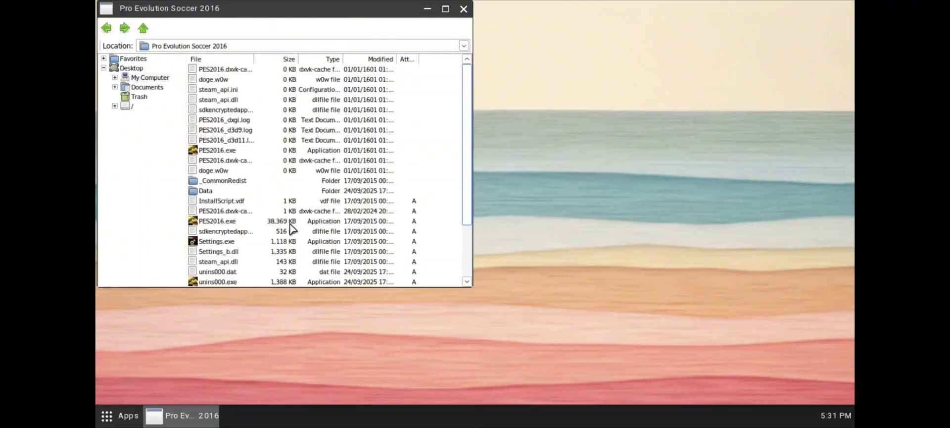
{"action": "scroll", "coordinate": [261, 139], "scroll_direction": "up", "scroll_amount": 1}
{"action": "scroll", "coordinate": [261, 140], "scroll_direction": "up", "scroll_amount": 1}
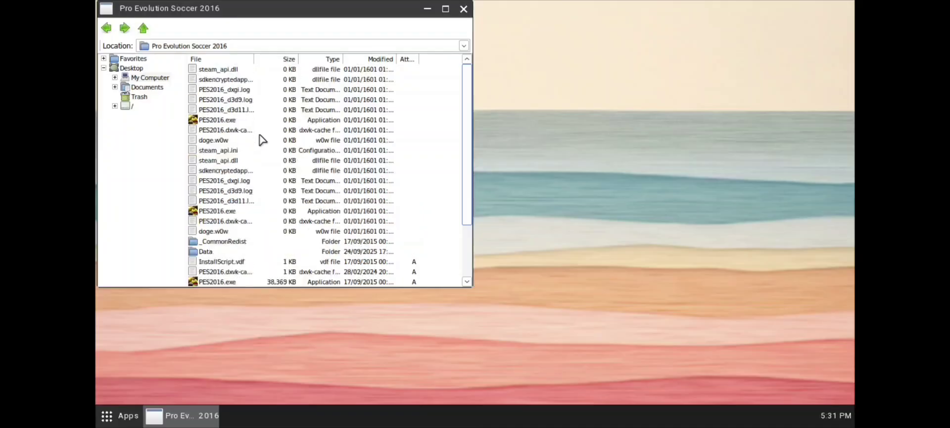
{"action": "scroll", "coordinate": [263, 158], "scroll_direction": "down", "scroll_amount": 2}
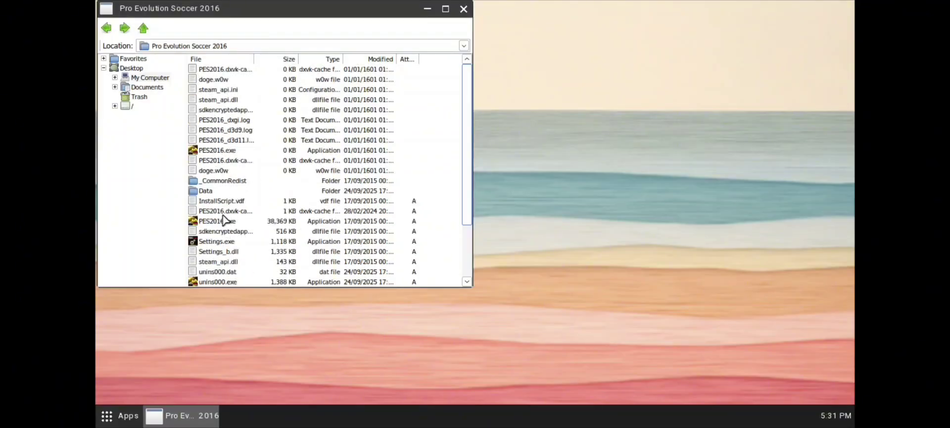
{"action": "scroll", "coordinate": [230, 223], "scroll_direction": "up", "scroll_amount": 2}
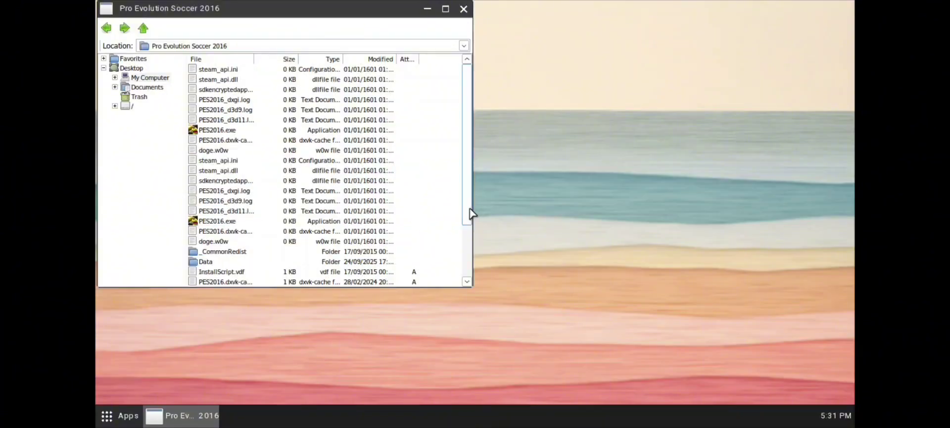
{"action": "scroll", "coordinate": [470, 213], "scroll_direction": "down", "scroll_amount": 2}
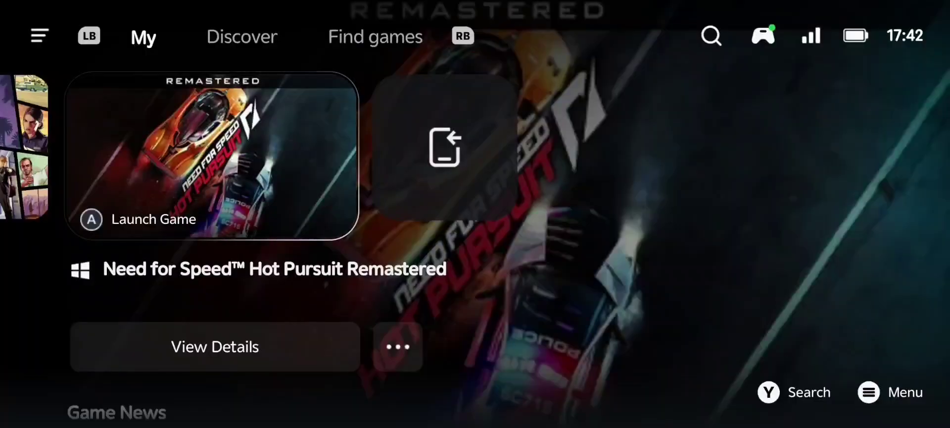
Leave the PES 2016 title screen and return to the GameHub launcher.
{"action": "key", "text": "Right"}
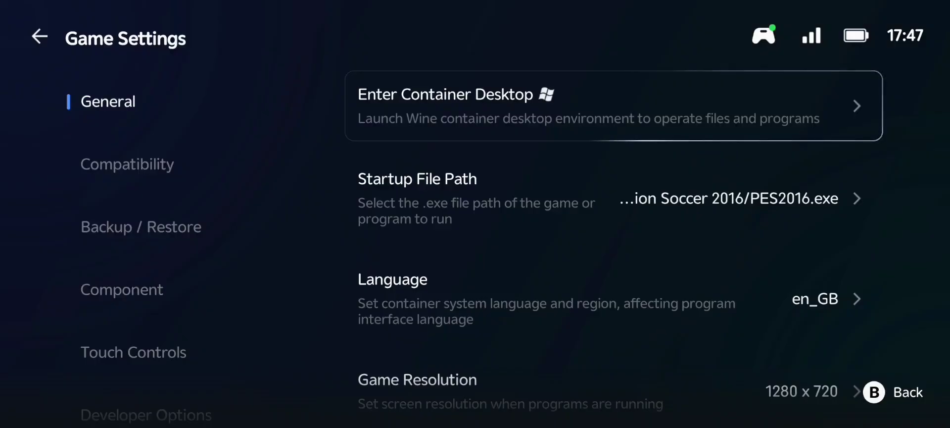
Set the game's GPU driver to turnip_v25.3.0_R8 in Compatibility settings.
{"action": "left_click", "coordinate": [127, 164]}
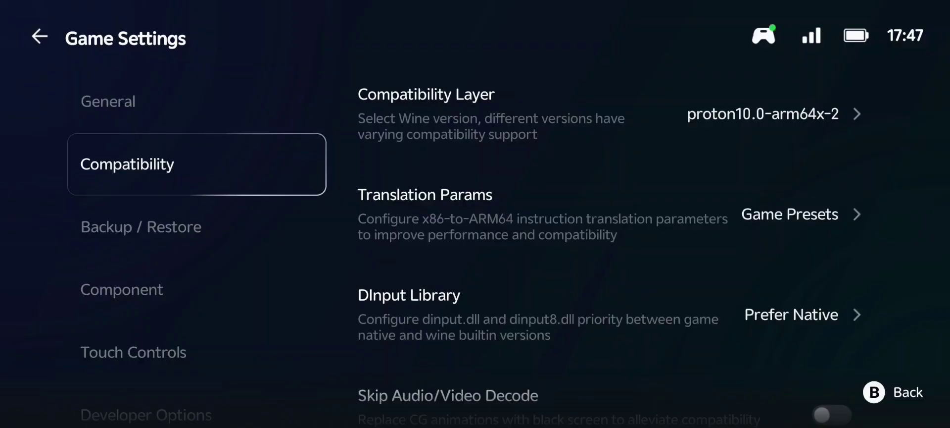
{"action": "left_click_drag", "start_coordinate": [721, 289], "coordinate": [721, 178]}
{"action": "left_click", "coordinate": [593, 259]}
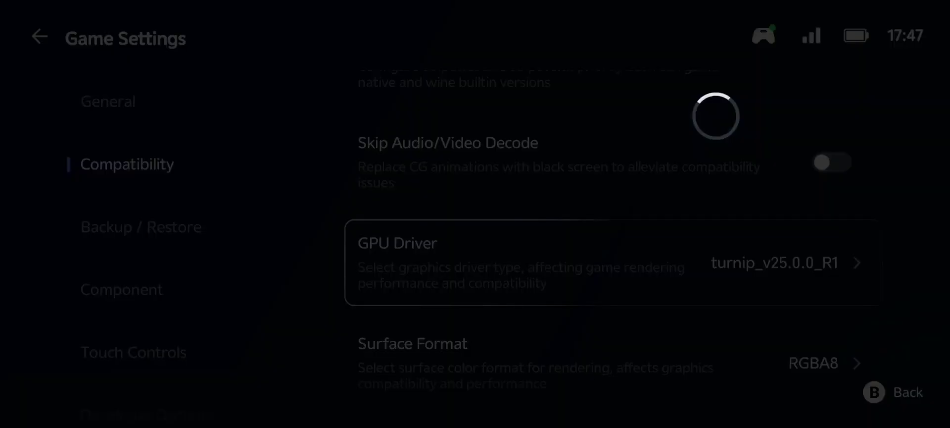
{"action": "left_click_drag", "start_coordinate": [624, 173], "coordinate": [625, 346]}
{"action": "left_click_drag", "start_coordinate": [783, 270], "coordinate": [782, 164]}
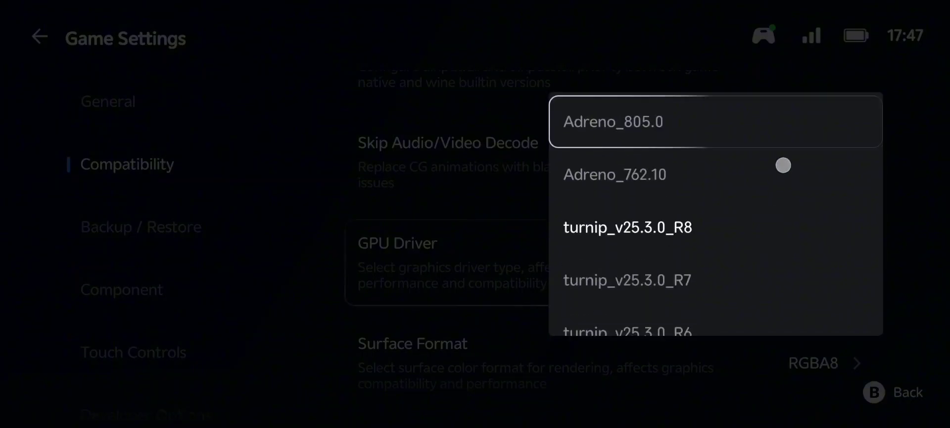
{"action": "left_click", "coordinate": [673, 229]}
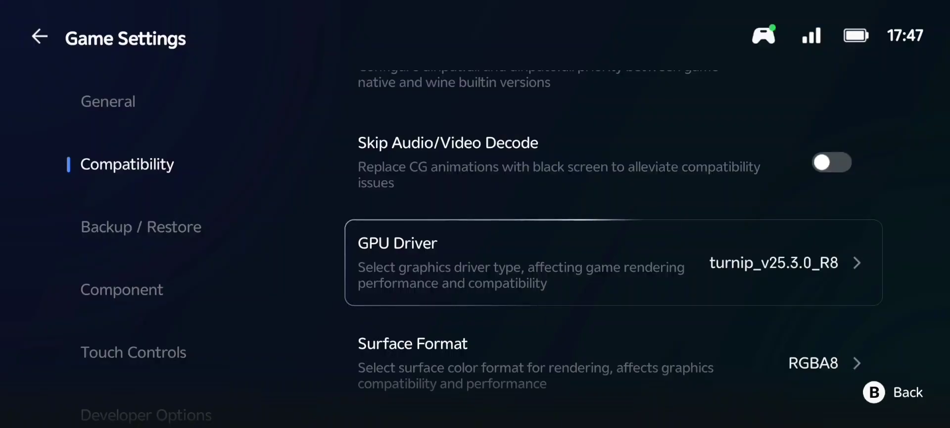
Set the VRAM limit to 4 GB and keep the CPU Core Limit at No Limit.
{"action": "left_click_drag", "start_coordinate": [690, 312], "coordinate": [690, 193]}
{"action": "left_click_drag", "start_coordinate": [571, 312], "coordinate": [652, 233]}
{"action": "left_click_drag", "start_coordinate": [609, 268], "coordinate": [643, 210]}
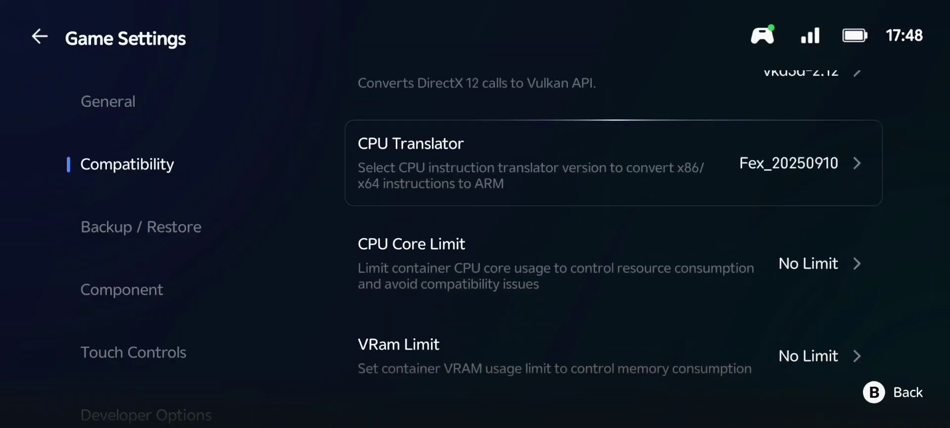
{"action": "left_click_drag", "start_coordinate": [636, 267], "coordinate": [636, 214]}
{"action": "left_click", "coordinate": [590, 305]}
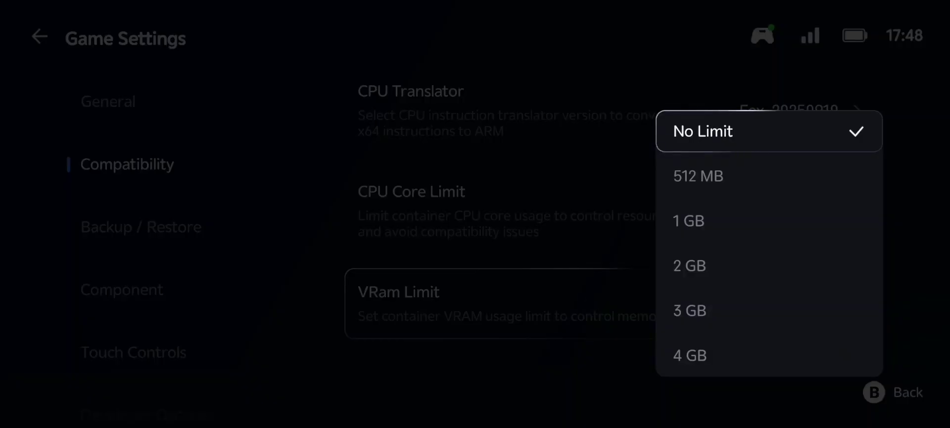
{"action": "left_click", "coordinate": [717, 348]}
{"action": "left_click", "coordinate": [789, 174]}
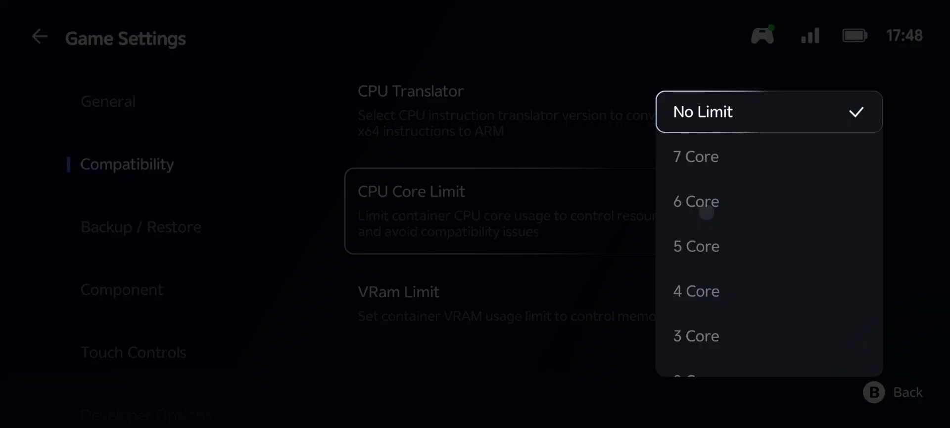
{"action": "left_click_drag", "start_coordinate": [768, 248], "coordinate": [767, 175]}
{"action": "left_click", "coordinate": [568, 204]}
Scroll through the settings and open the developer options section.
{"action": "left_click_drag", "start_coordinate": [568, 204], "coordinate": [629, 254]}
{"action": "left_click_drag", "start_coordinate": [601, 198], "coordinate": [604, 333]}
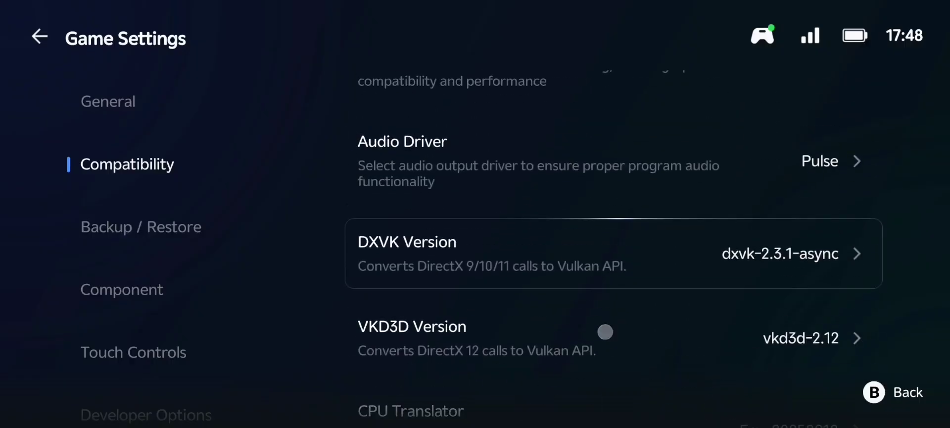
{"action": "left_click_drag", "start_coordinate": [617, 265], "coordinate": [613, 289]}
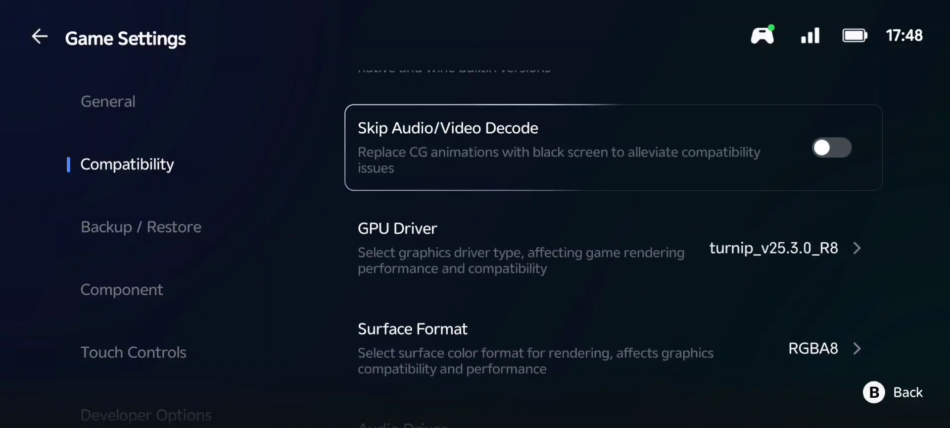
{"action": "left_click", "coordinate": [172, 378]}
{"action": "left_click_drag", "start_coordinate": [149, 348], "coordinate": [149, 393]}
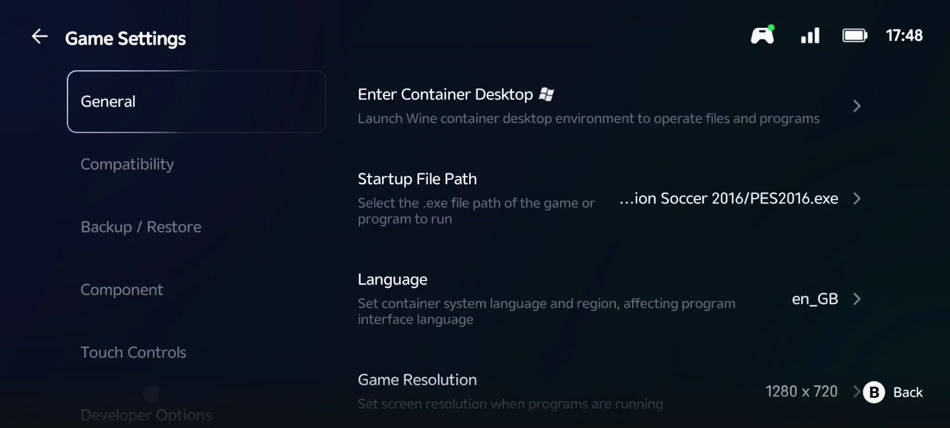